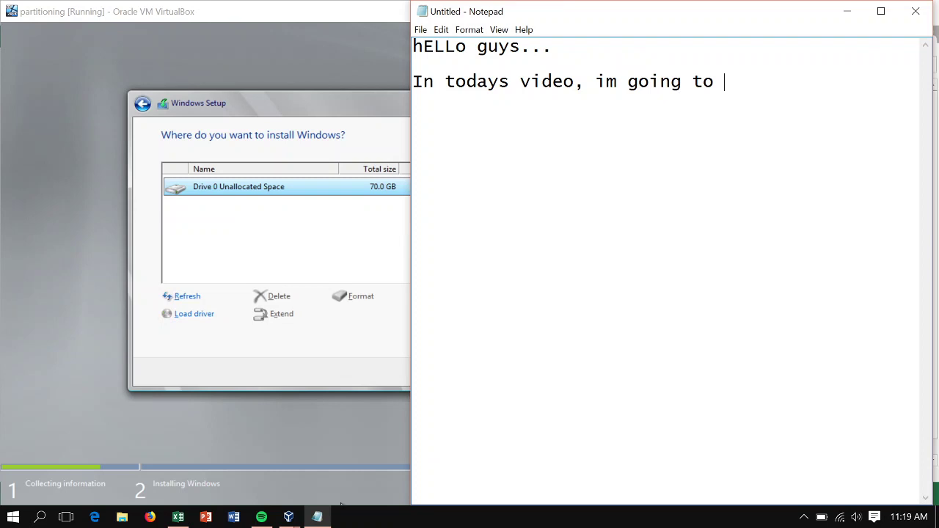
# - Complete the introductory sentence in the note with "teach you how to partition exactly or the proper way of partitioning allotment..."
pyautogui.write('teach you a')
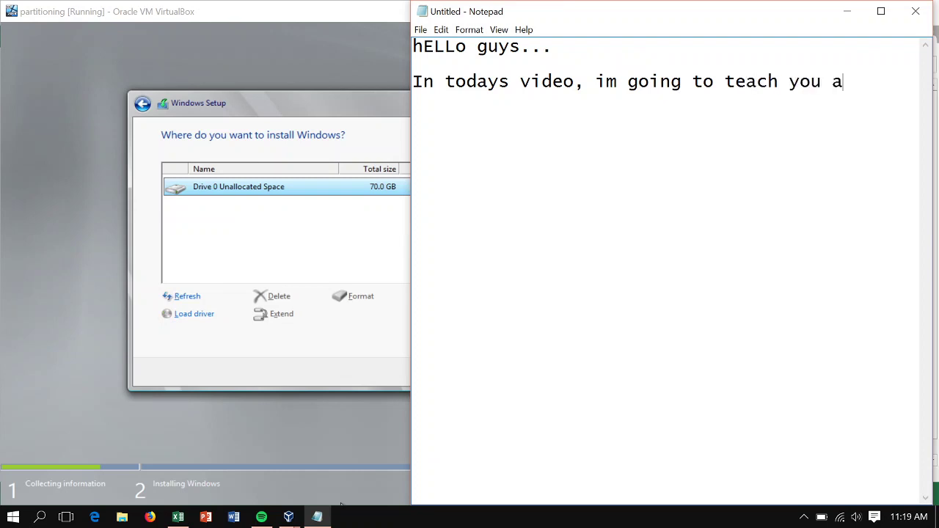
pyautogui.press('BackSpace')
pyautogui.write('how to partition')
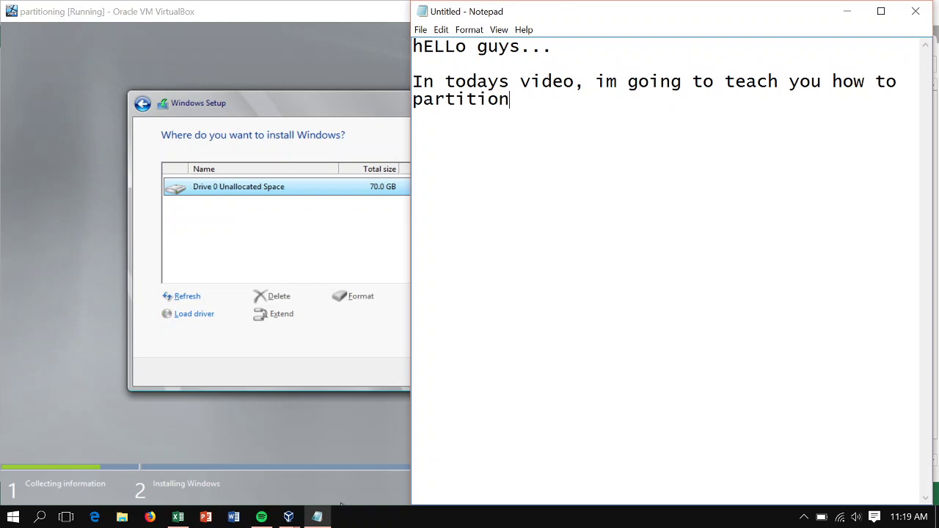
pyautogui.write(' exactly or in')
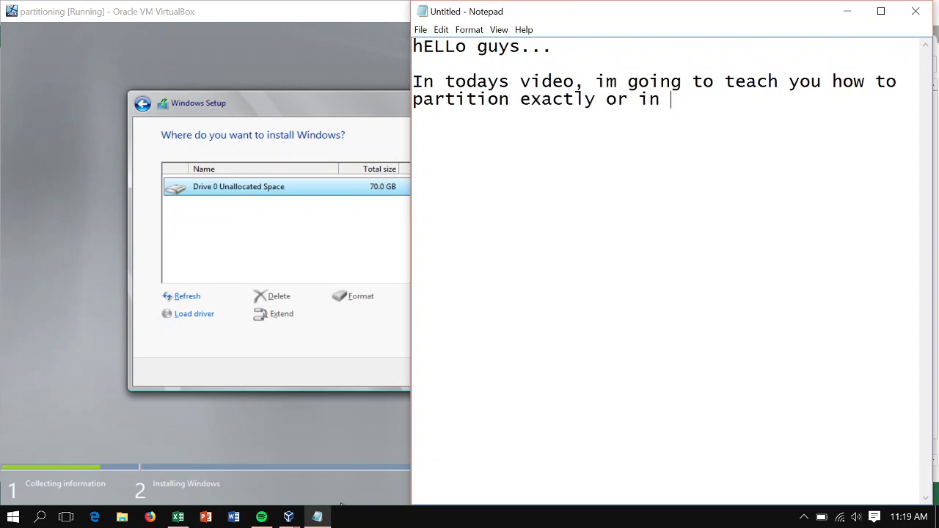
pyautogui.press('BackSpace')
pyautogui.press('BackSpace')
pyautogui.write('t')
pyautogui.press('BackSpace')
pyautogui.write('the proper way of par')
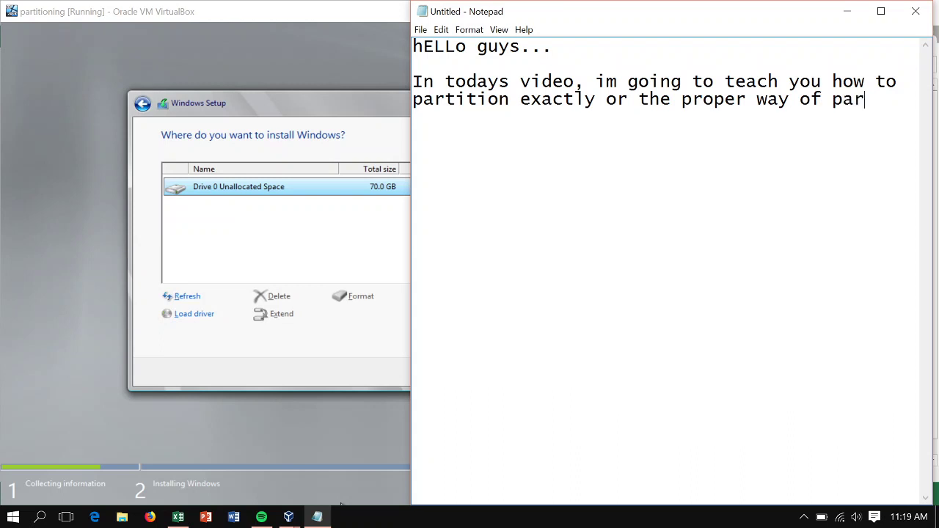
pyautogui.write('titioning')
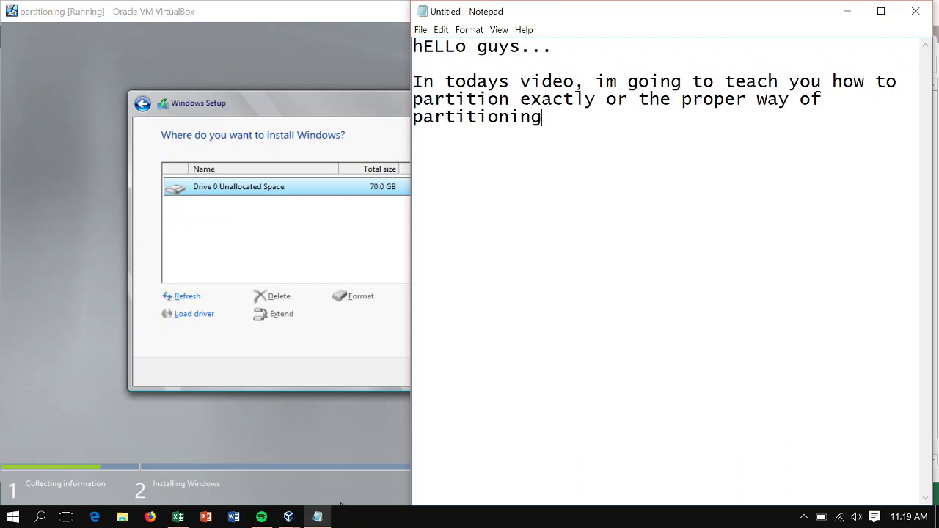
pyautogui.write(' allotment..')
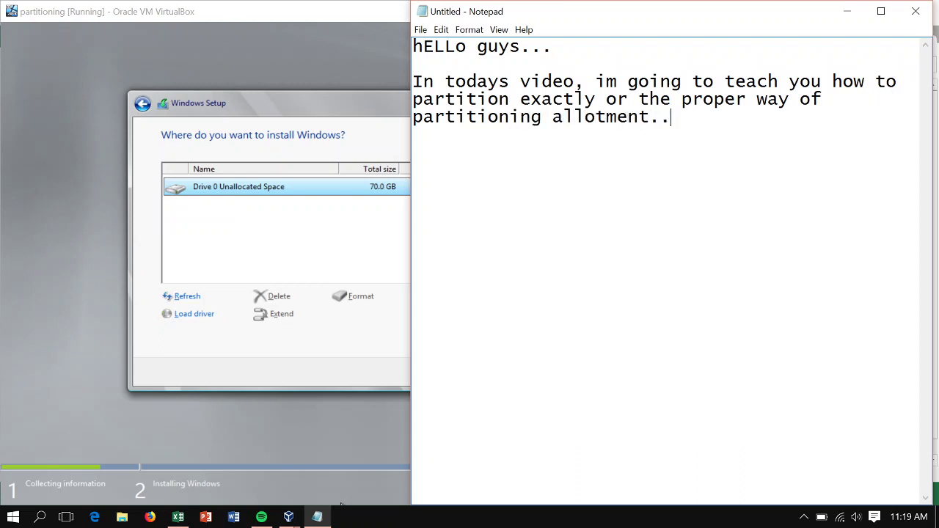
# - Add a separate paragraph to the note reading "On our example, I have a 70GB hard disk space..."
pyautogui.write('.  On our example')
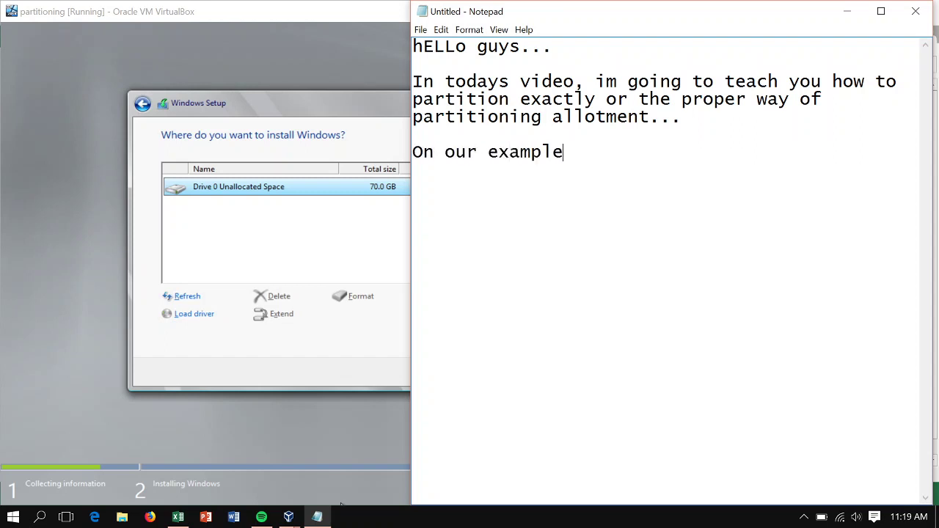
pyautogui.write(', I have a 70')
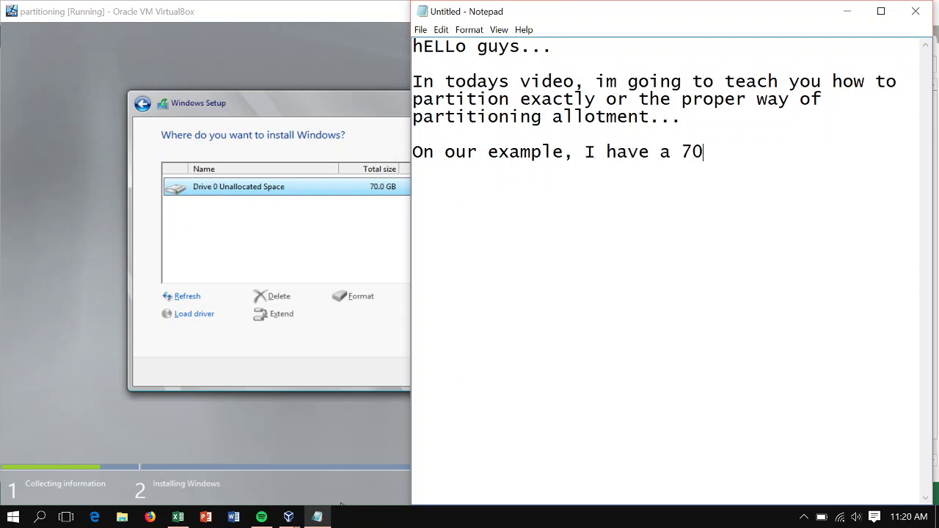
pyautogui.write('GB hard disk ')
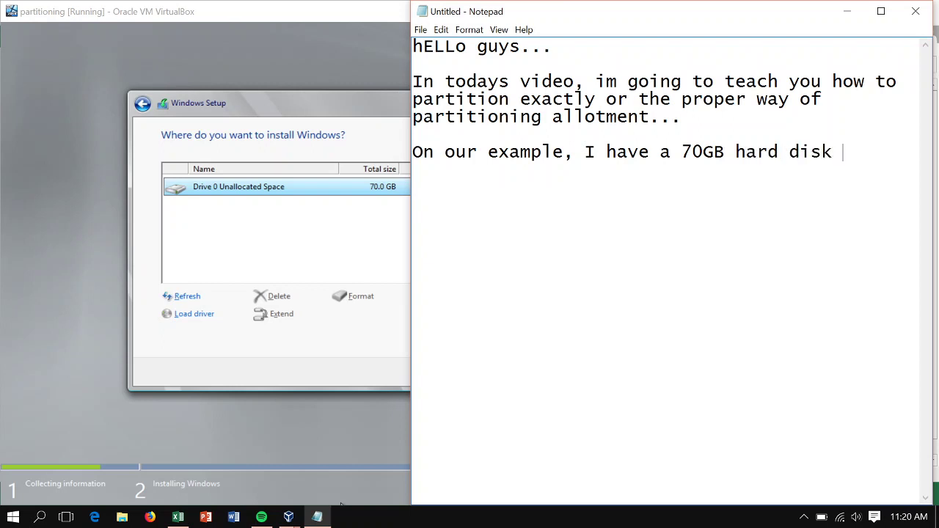
pyautogui.write('space...')
pyautogui.press('Return')
# - Write the lead-in line "so i want the following sizes to be:" below the hard disk paragraph
pyautogui.write('so iwa')
pyautogui.press('BackSpace')
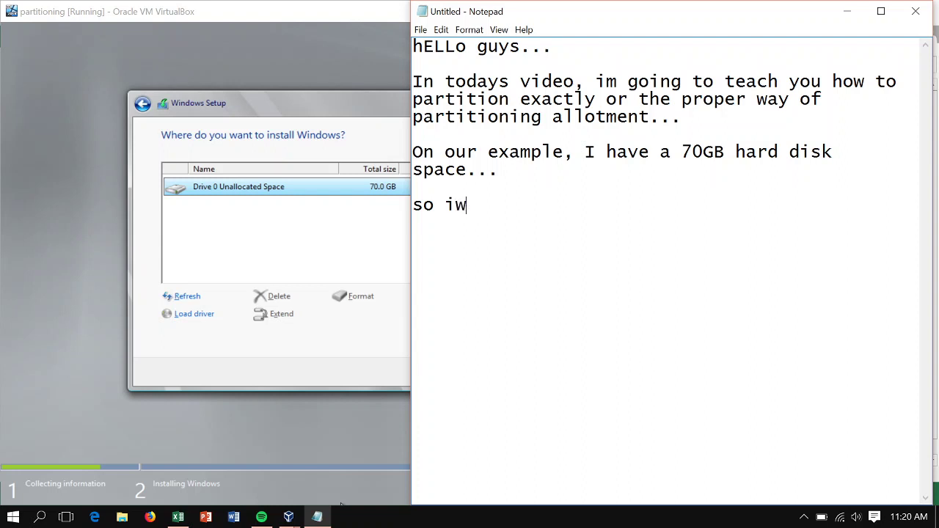
pyautogui.press('BackSpace')
pyautogui.write('want my ')
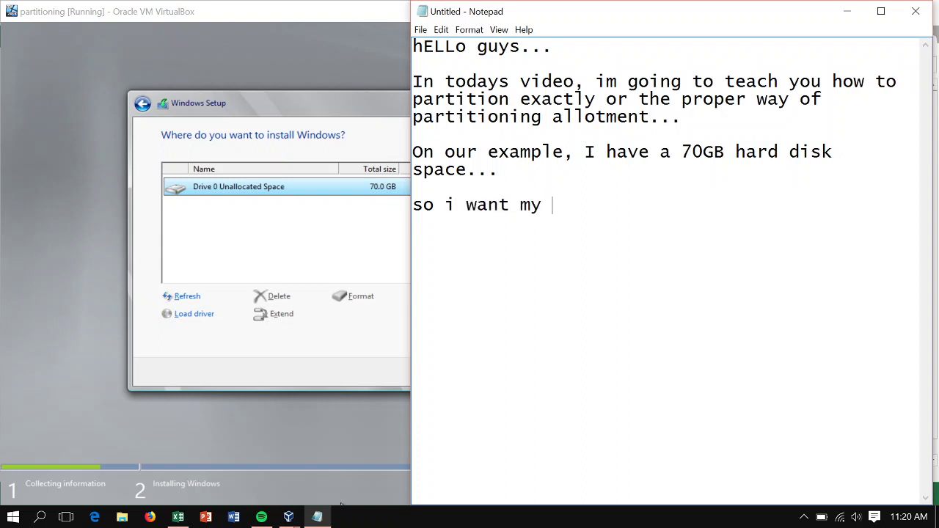
pyautogui.write('d')
pyautogui.press('BackSpace')
pyautogui.press('BackSpace')
pyautogui.press('BackSpace')
pyautogui.press('BackSpace')
pyautogui.write('the foll')
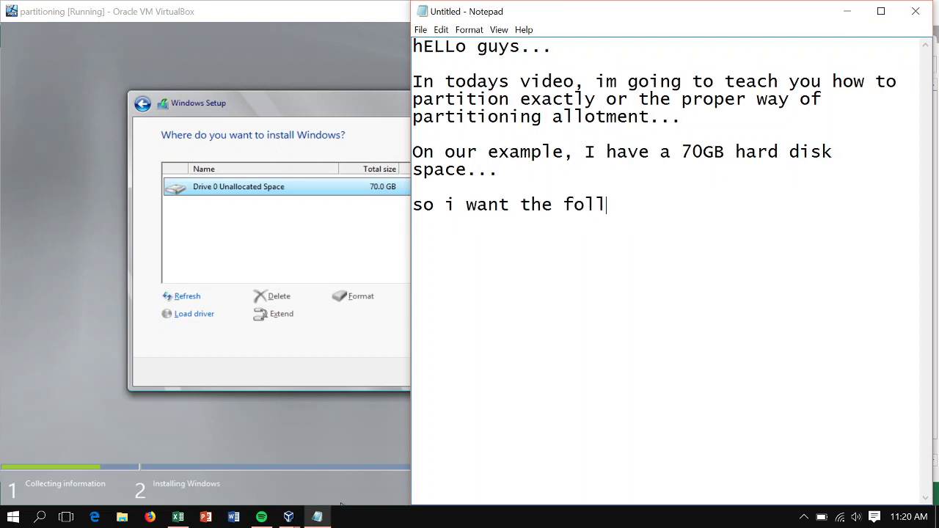
pyautogui.write('owing siz')
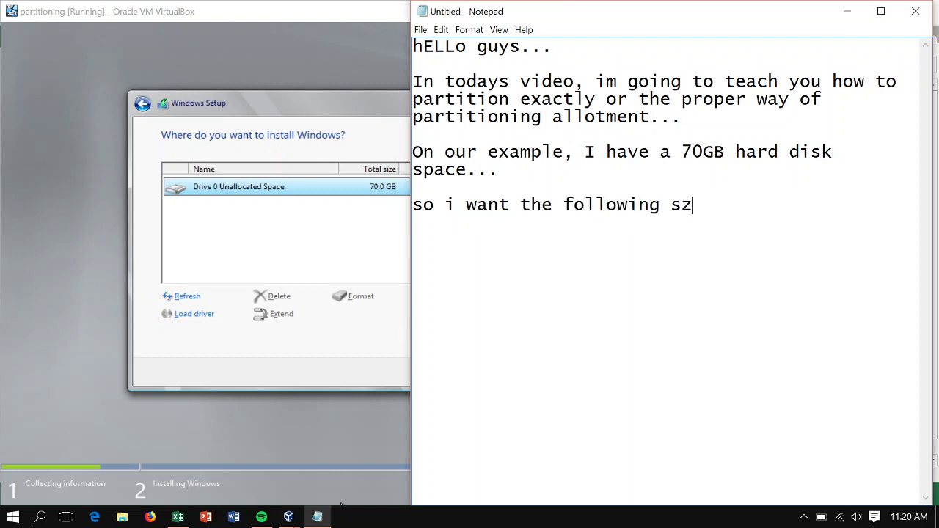
pyautogui.press('BackSpace')
pyautogui.write('ized')
pyautogui.press('BackSpace')
pyautogui.press('BackSpace')
pyautogui.write('s to be:')
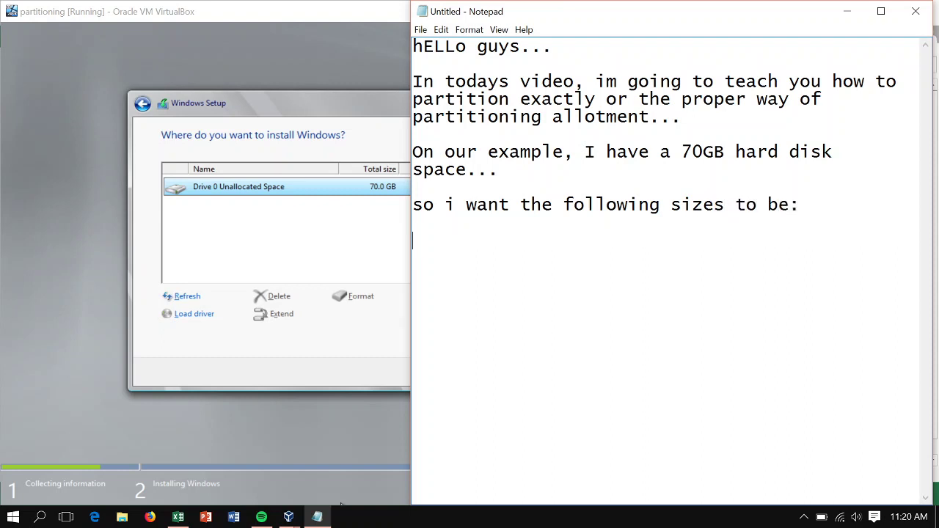
# - List the partition shares on two lines: "60% for my main drive" and "30% for my back-up drive"
pyautogui.write('60&')
pyautogui.press('BackSpace')
pyautogui.write('% for ma')
pyautogui.press('BackSpace')
pyautogui.write('y main ')
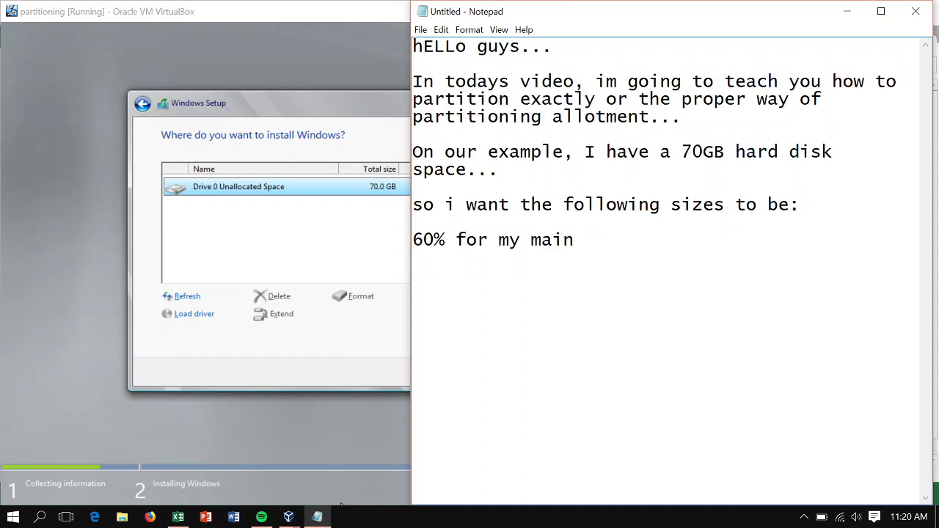
pyautogui.write('drive')
pyautogui.press('Return')
pyautogui.write('30% ')
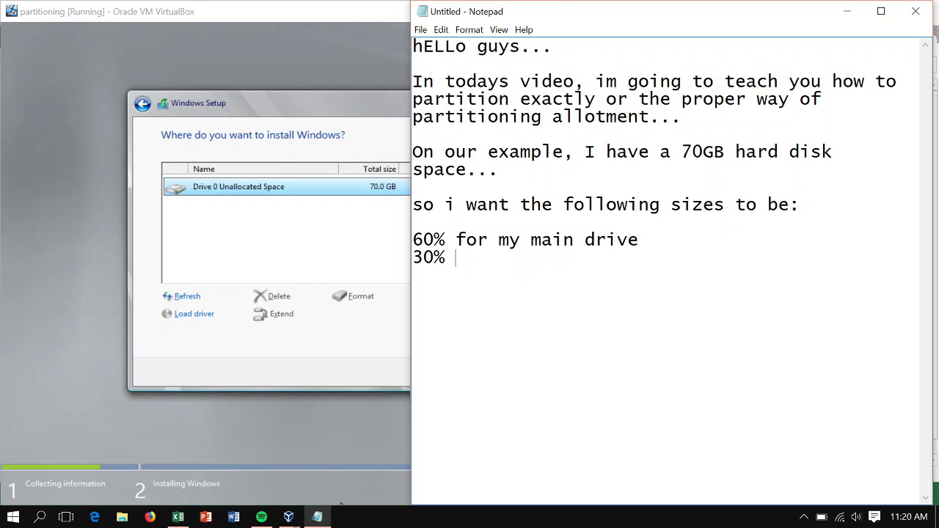
pyautogui.write('for my ba')
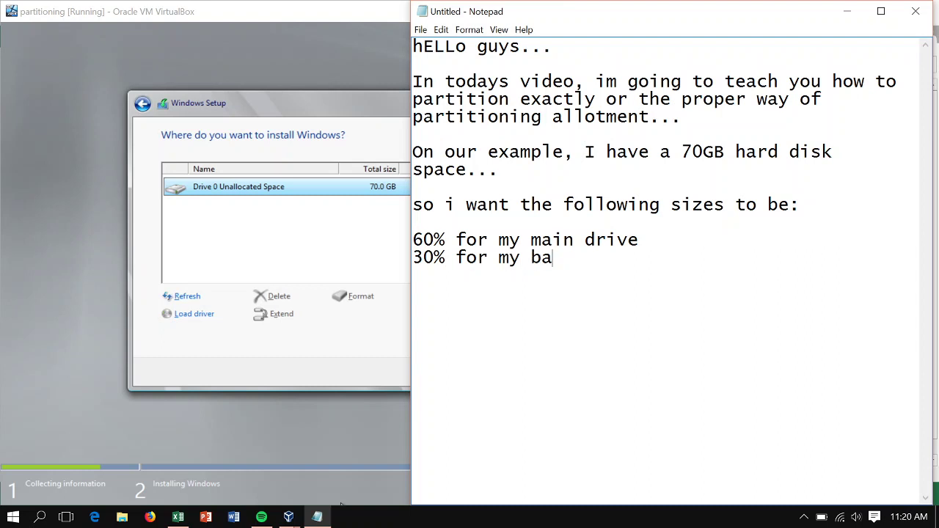
pyautogui.write('ck-up drive  ')
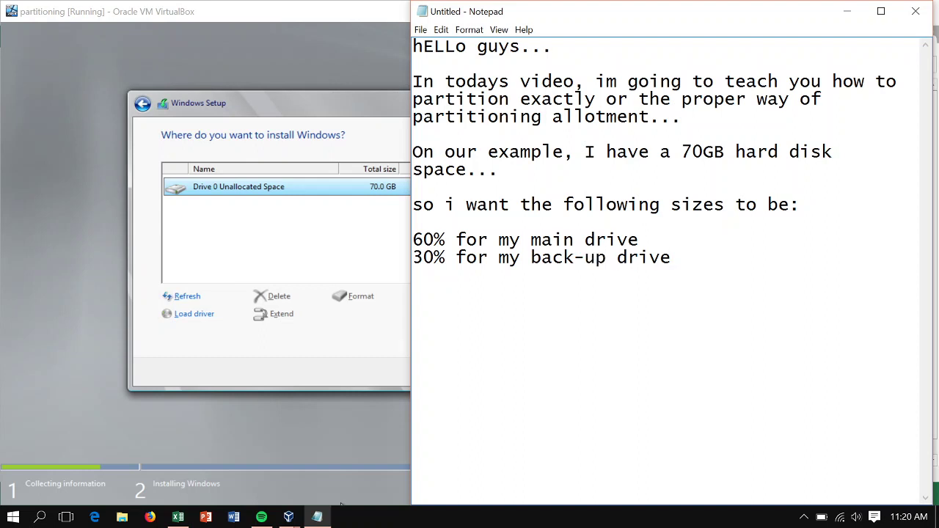
# - Add the paragraph "We all know that once you created a partition, there will be a System Reserved which will consume a bit of size..."
pyautogui.write('We all kn')
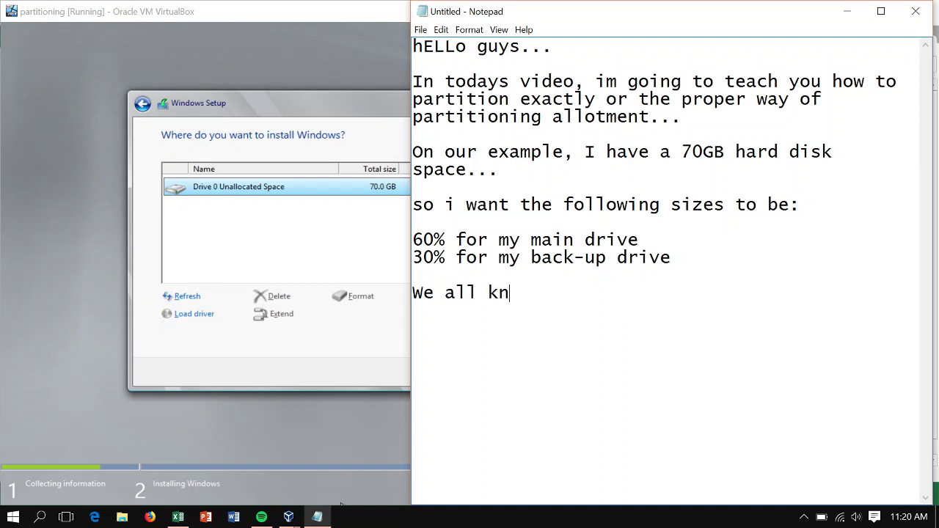
pyautogui.write('ow that onc')
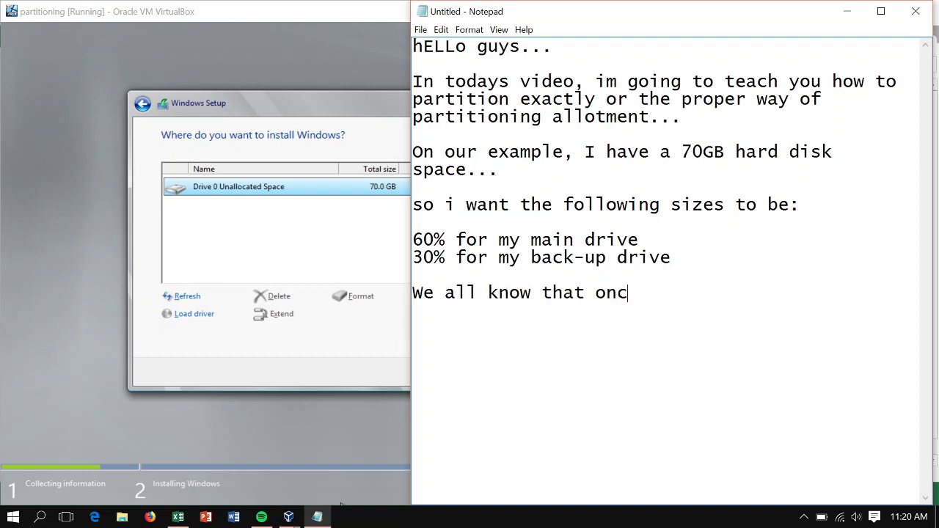
pyautogui.write('e you created a partit')
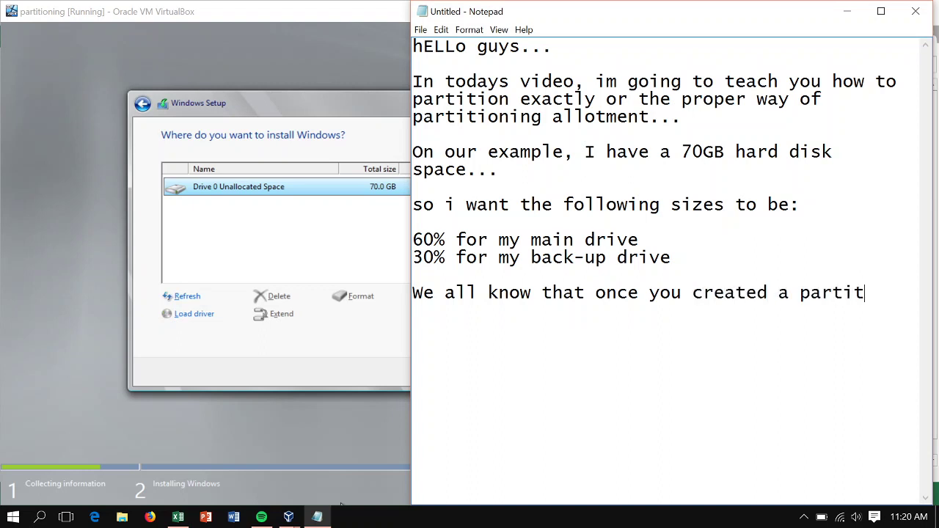
pyautogui.write('ion, there will')
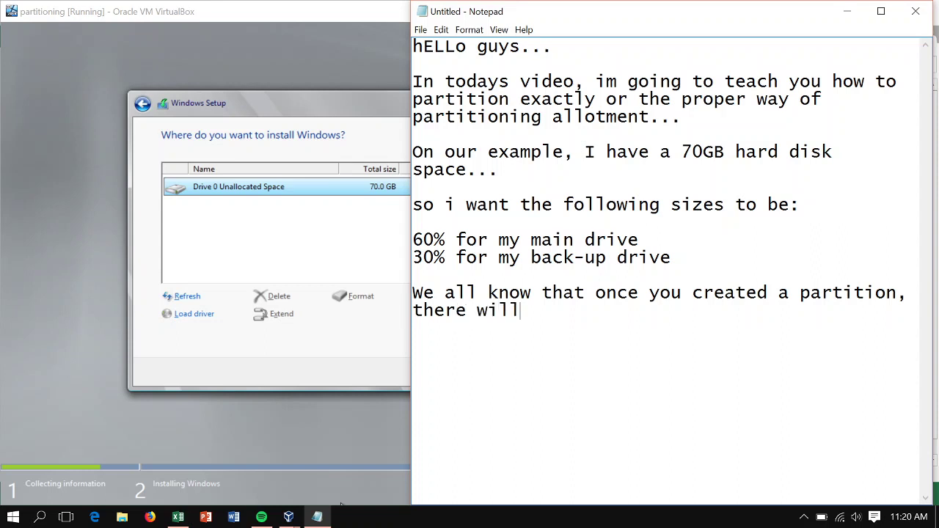
pyautogui.write(' be a Sys')
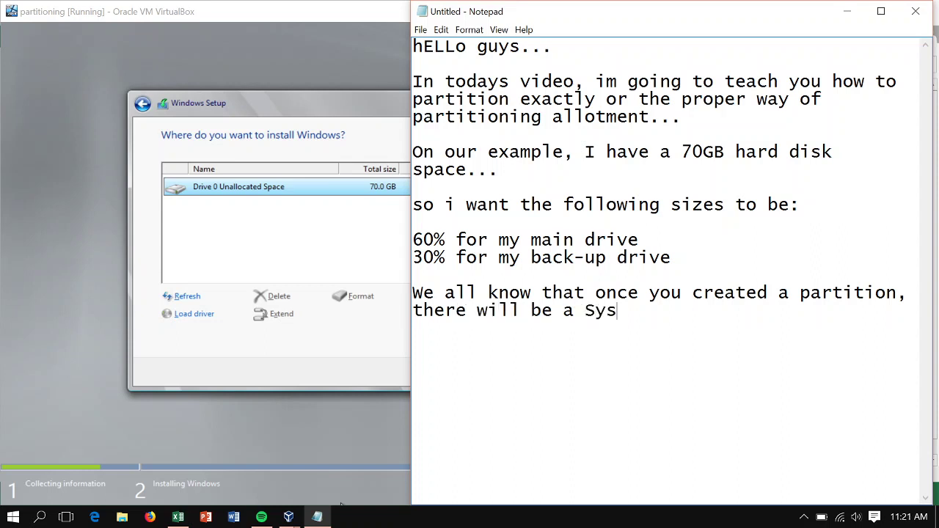
pyautogui.write('tem Reserved')
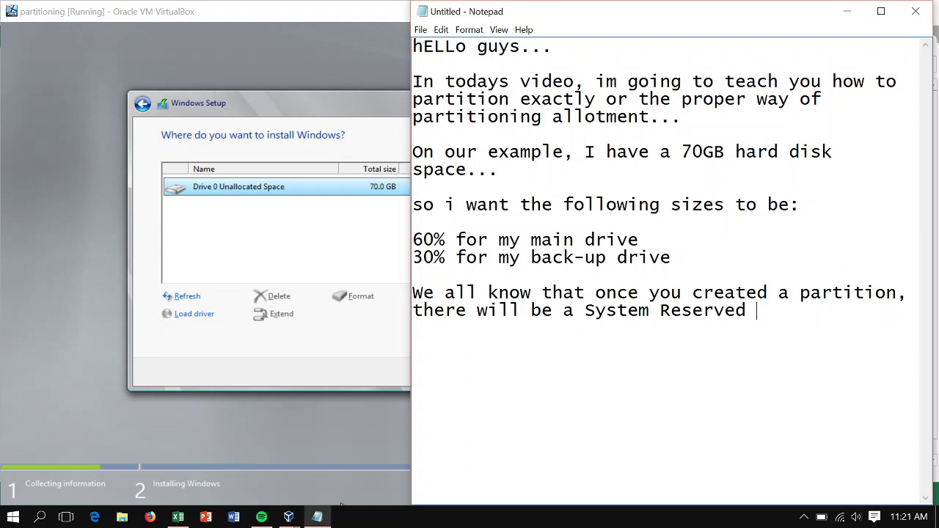
pyautogui.write(' which will c')
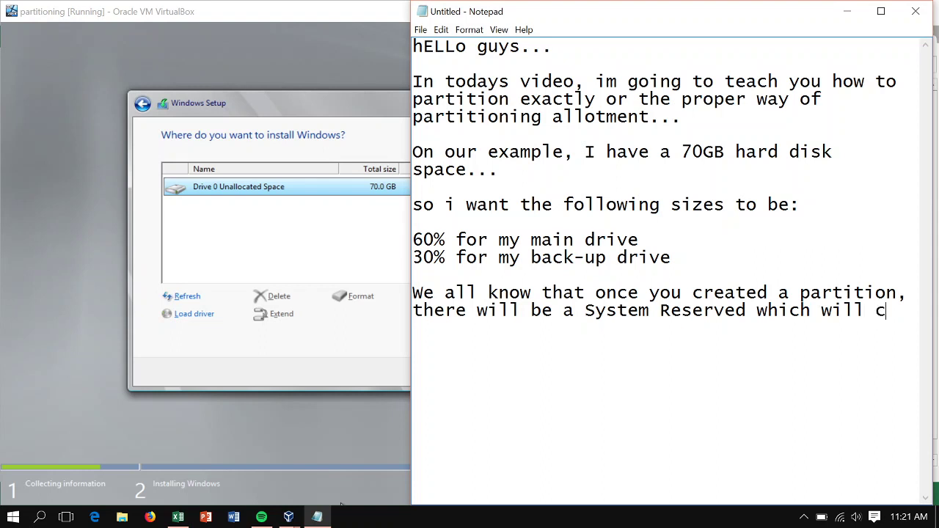
pyautogui.write('onsume')
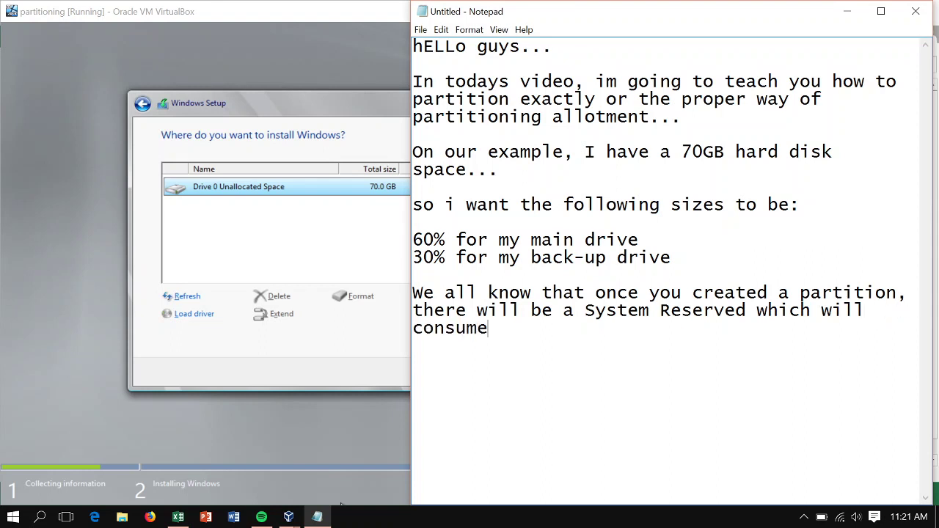
pyautogui.write(' a bit of size...')
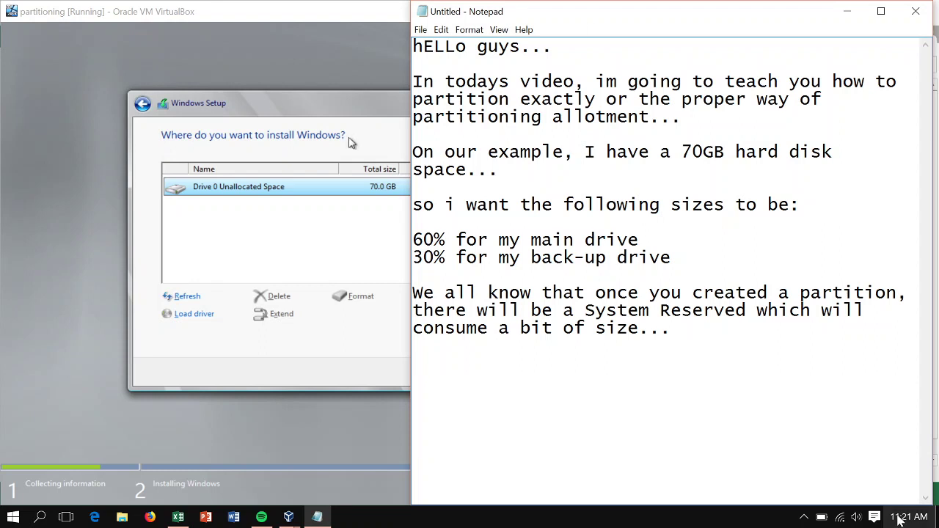
# - Add a paragraph to the note reading "And a single Gigabyte is equivalent to 1024 MB..."
pyautogui.click(804, 518)
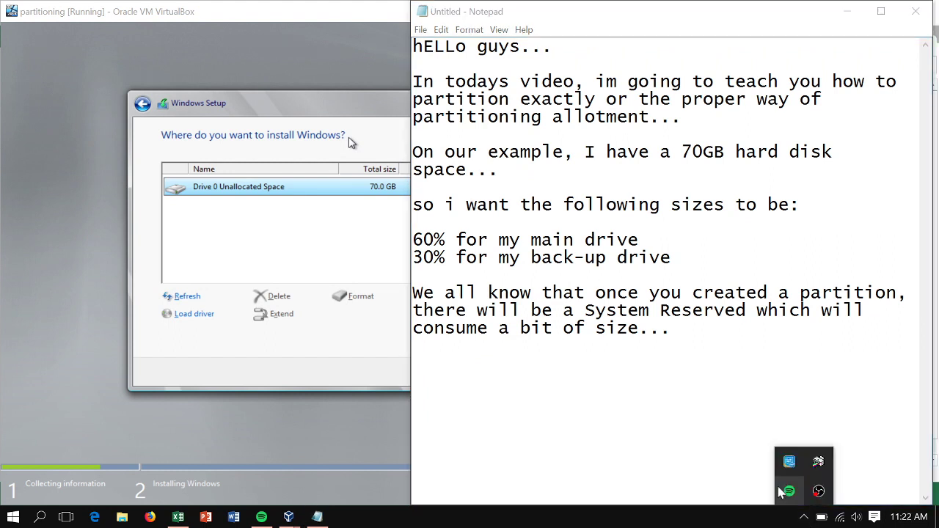
pyautogui.click(317, 517)
pyautogui.write('And ')
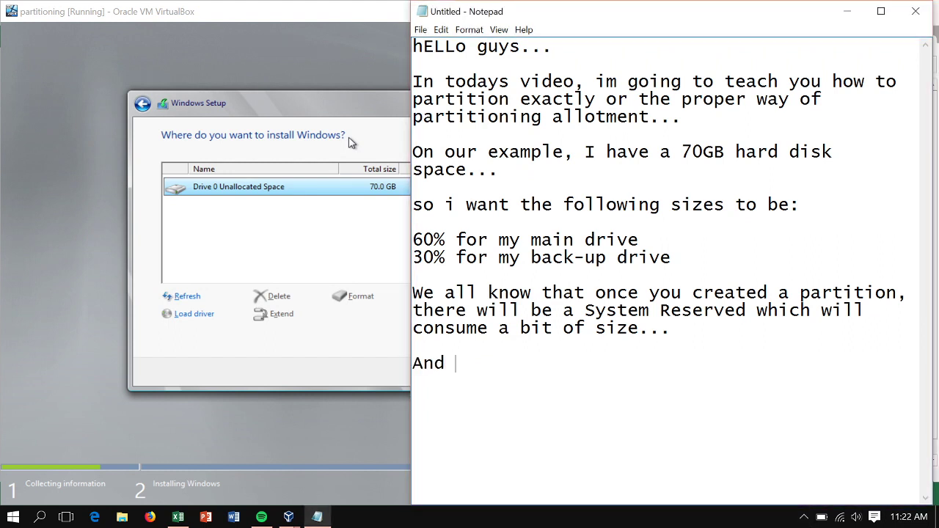
pyautogui.write('a single G')
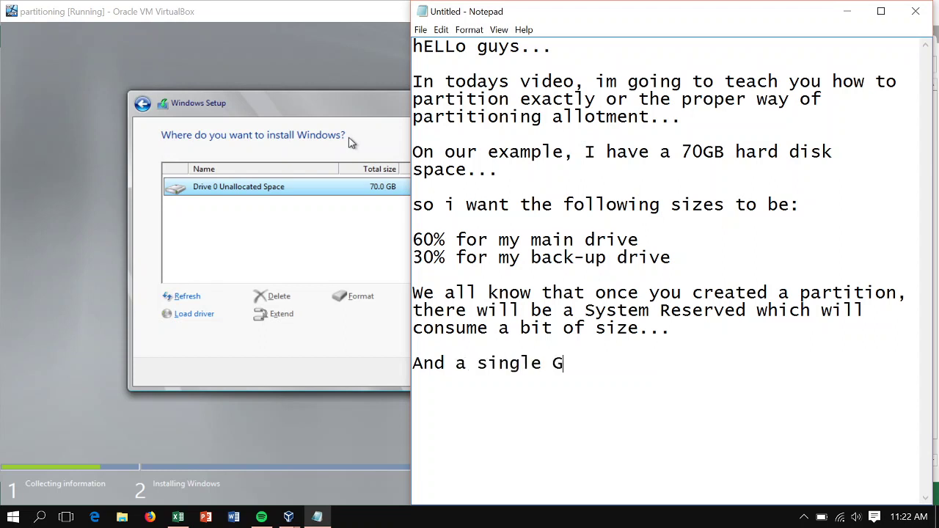
pyautogui.write('igabyg')
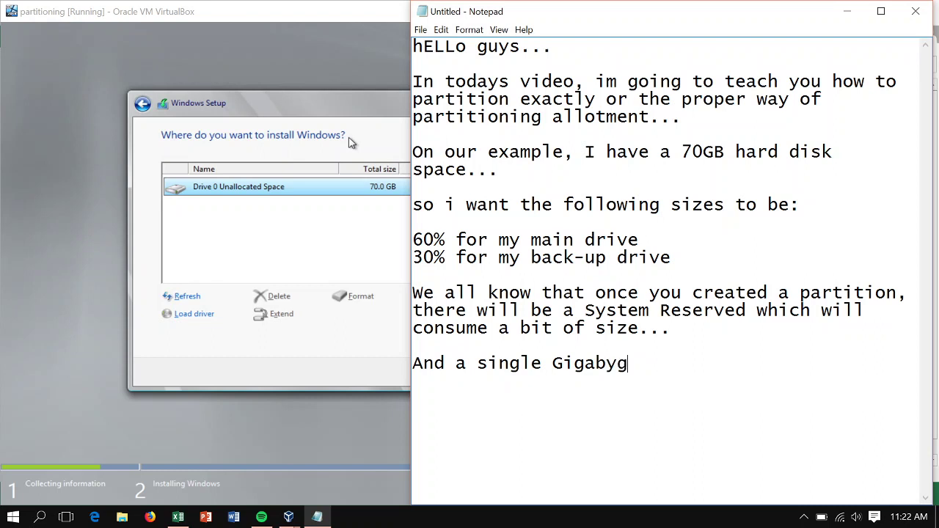
pyautogui.write('e')
pyautogui.press('BackSpace')
pyautogui.press('BackSpace')
pyautogui.write('te is equivalen')
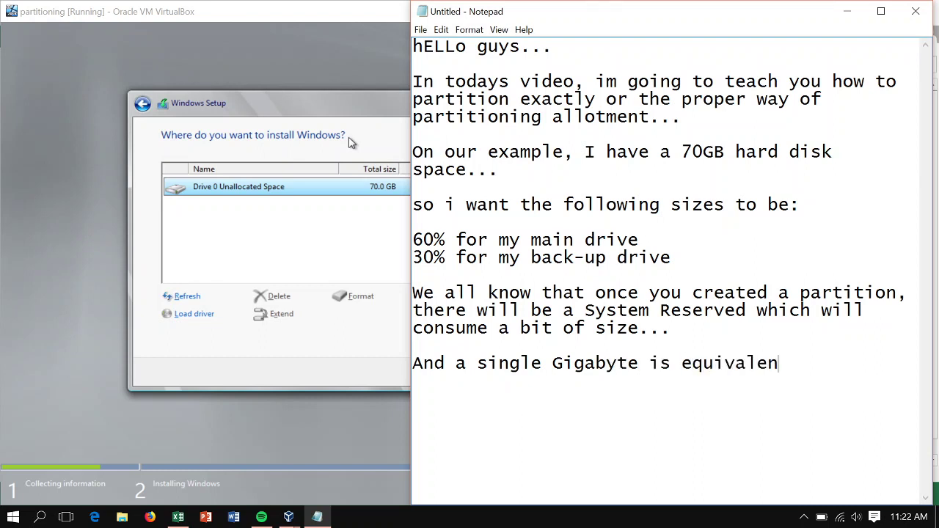
pyautogui.write('t to 1024 MB...')
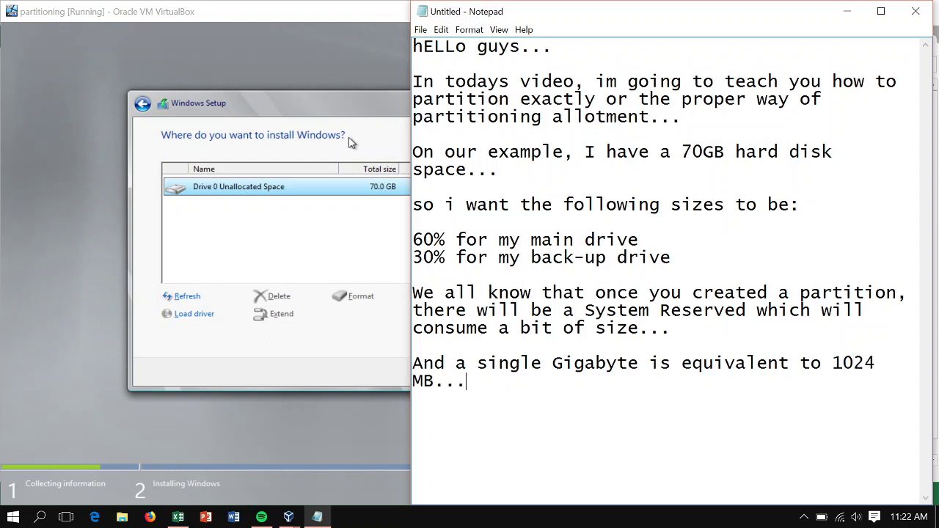
# - Add the line "So lets have a simple computation..." below the Gigabyte paragraph
pyautogui.write('So lets ha')
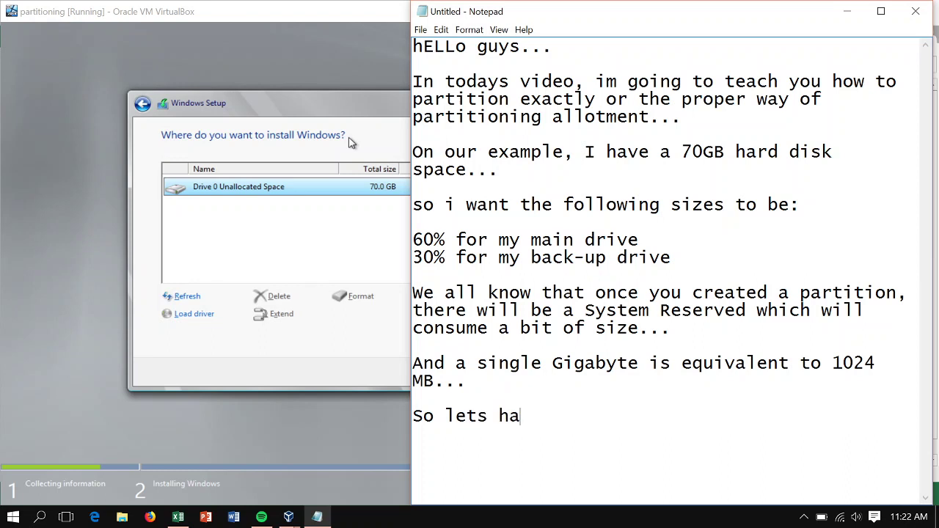
pyautogui.write('ve a simpl')
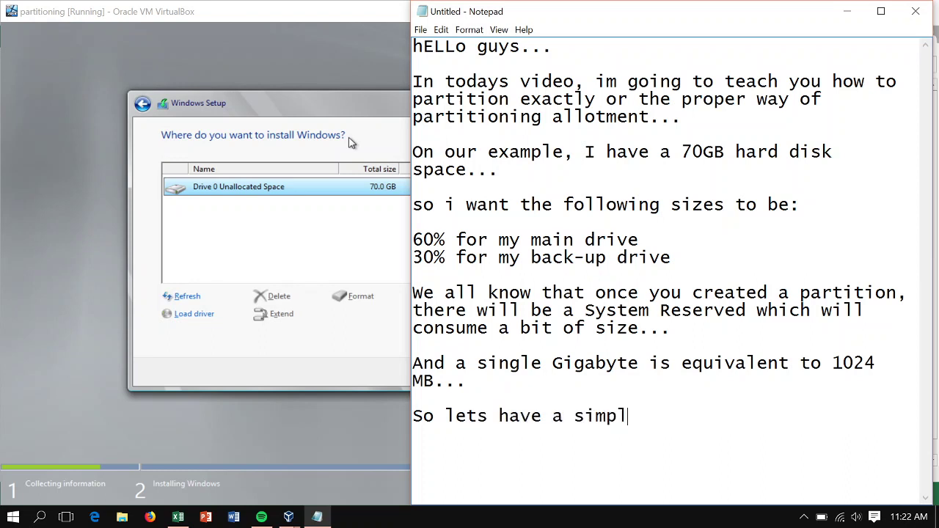
pyautogui.write('e computin')
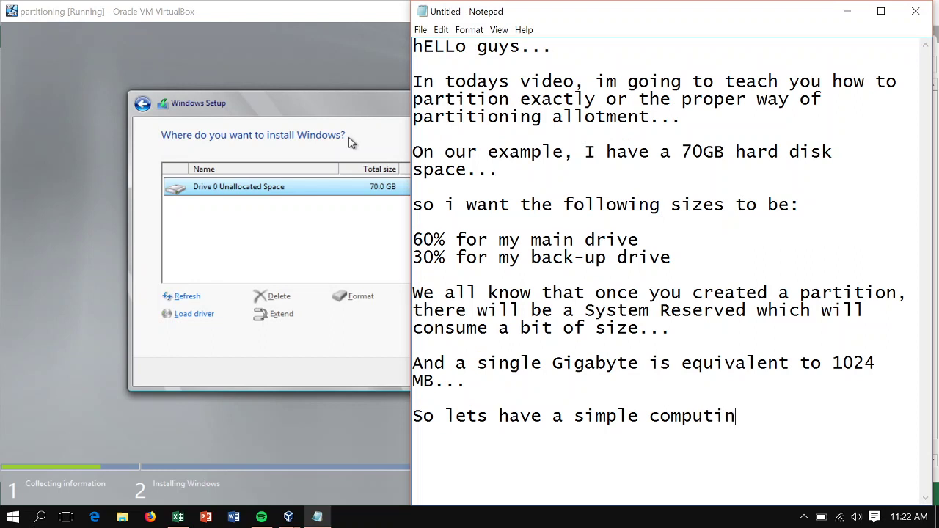
pyautogui.press('BackSpace')
pyautogui.press('BackSpace')
pyautogui.write('ation...')
pyautogui.press('Return')
pyautogui.press('Return')
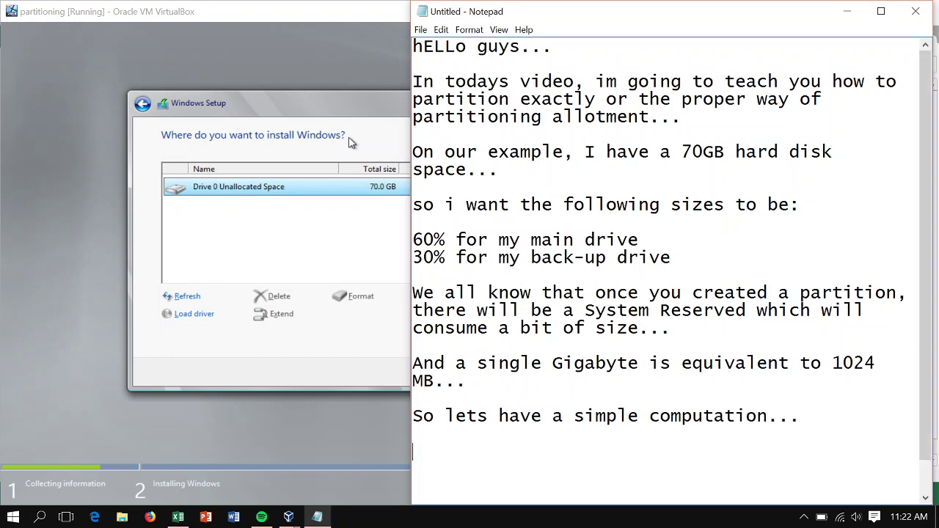
# - Write the lead-in "The formula will be" and leave blank lines beneath it
pyautogui.write('The formu')
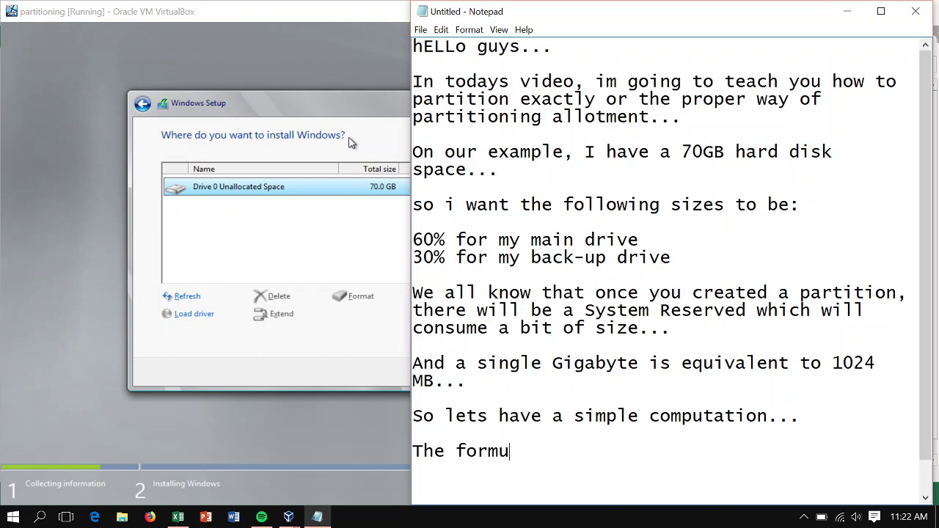
pyautogui.write('la will be')
pyautogui.press('Return')
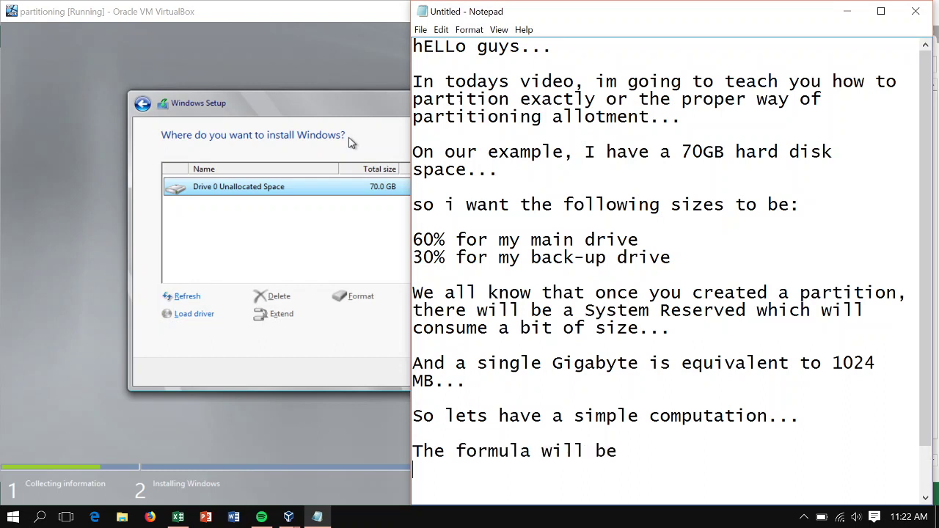
pyautogui.press('Return')
pyautogui.press('Return')
pyautogui.press('Return')
pyautogui.press('Return')
pyautogui.press('Return')
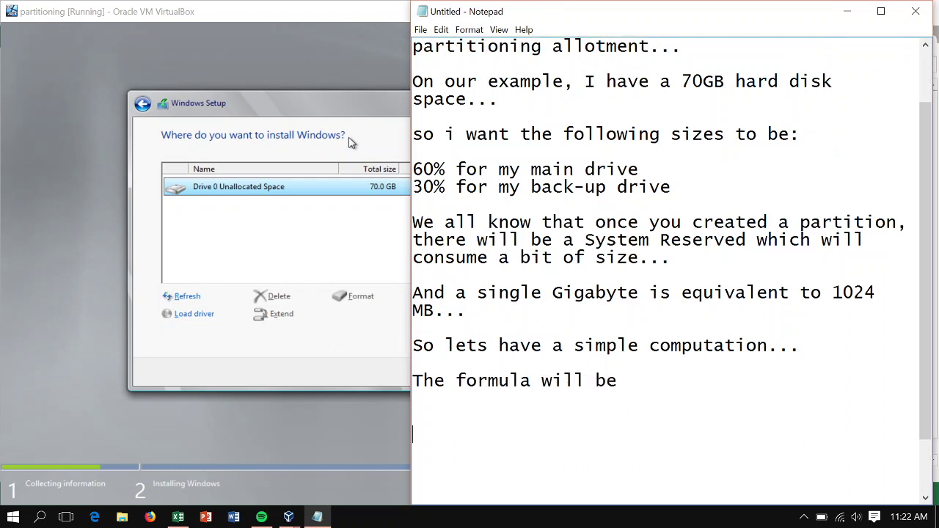
# - Write the formula line "70GB x 60% x 1024mb = the result will become my primary drive"
pyautogui.write('70GB x 60')
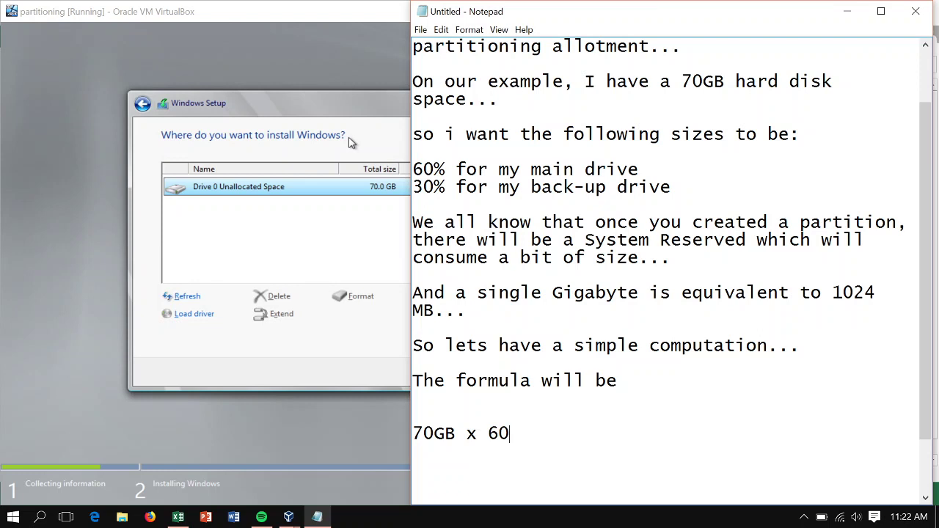
pyautogui.write('% x 1024mb')
pyautogui.press('Return')
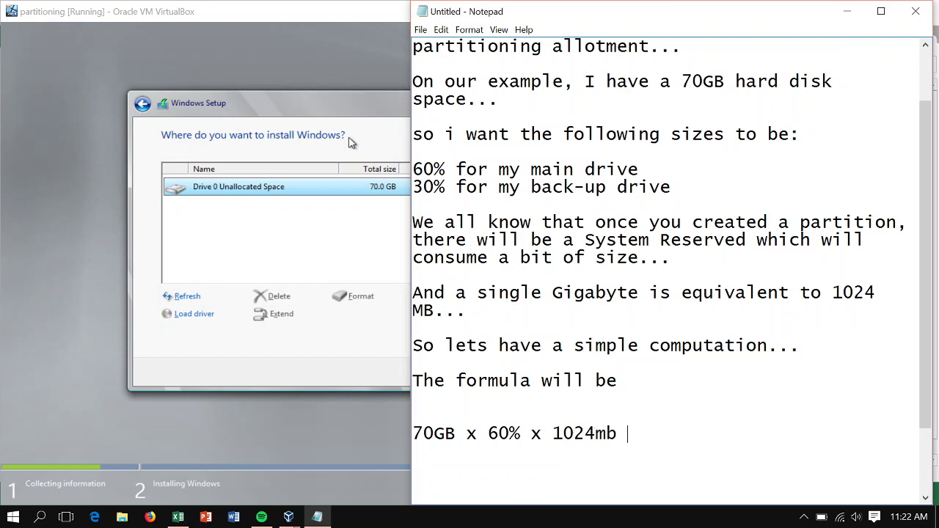
pyautogui.write('= the result will')
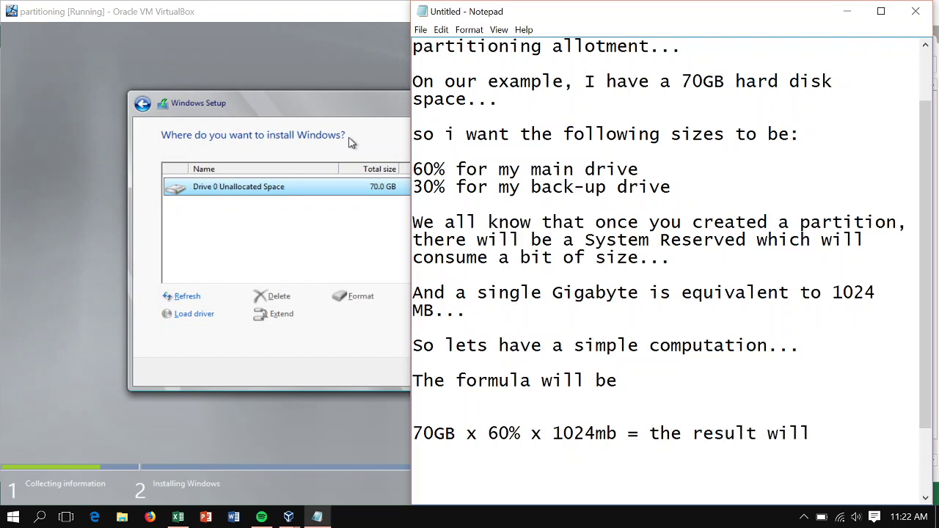
pyautogui.write(' become m')
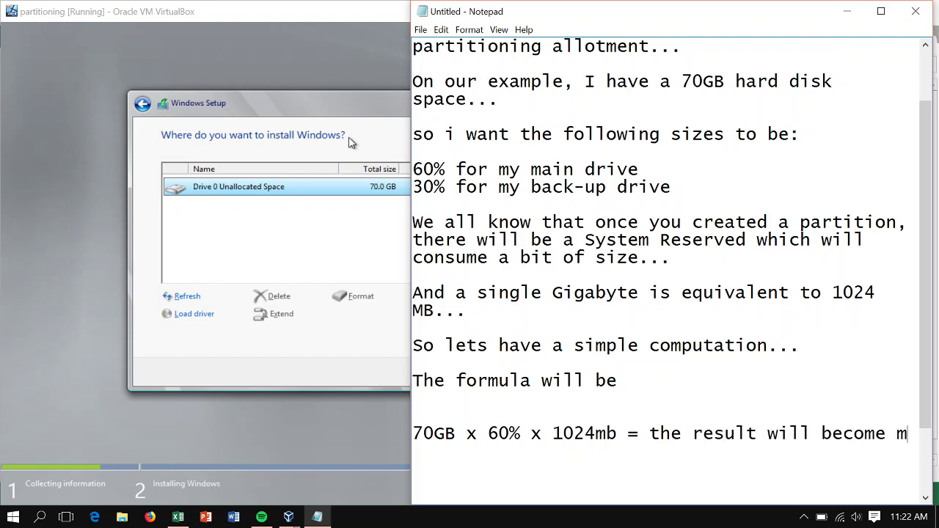
pyautogui.write('y primary drive')
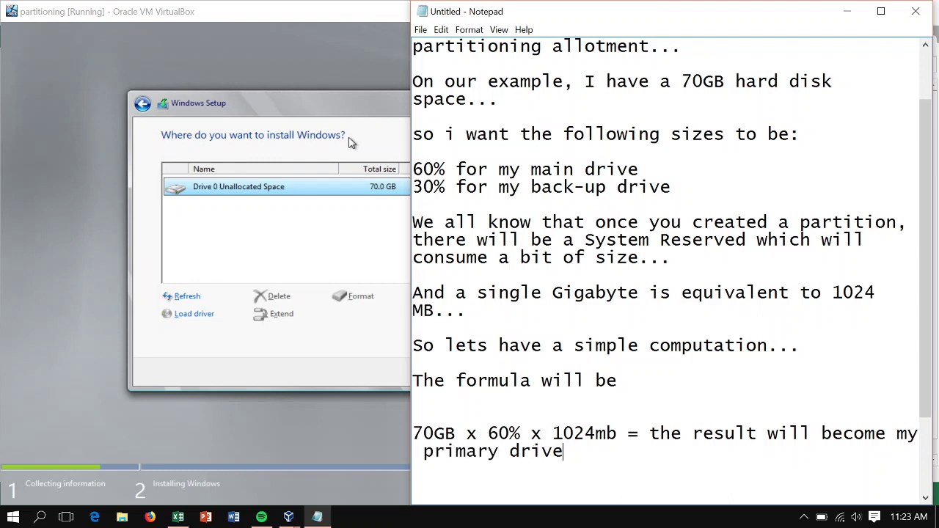
# - Add the closing paragraph "so the remaining MB will be alloted for my secondary drive...." below the formula
pyautogui.press('Return')
pyautogui.press('Return')
pyautogui.write('so the remaini')
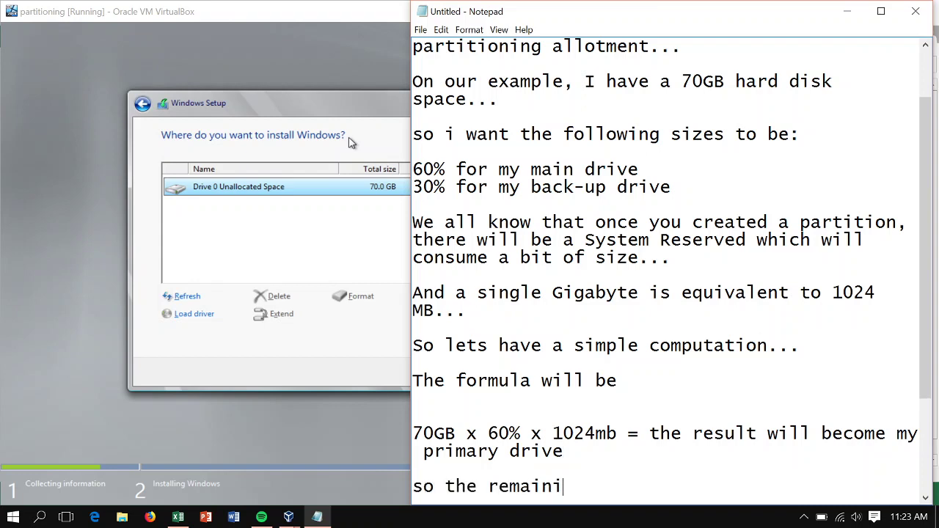
pyautogui.write('ng MB w')
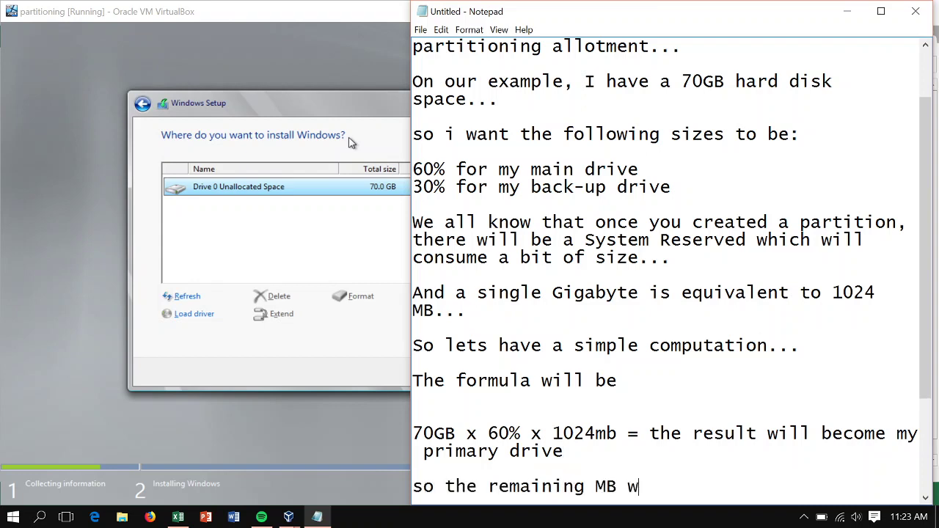
pyautogui.write('ill be allot')
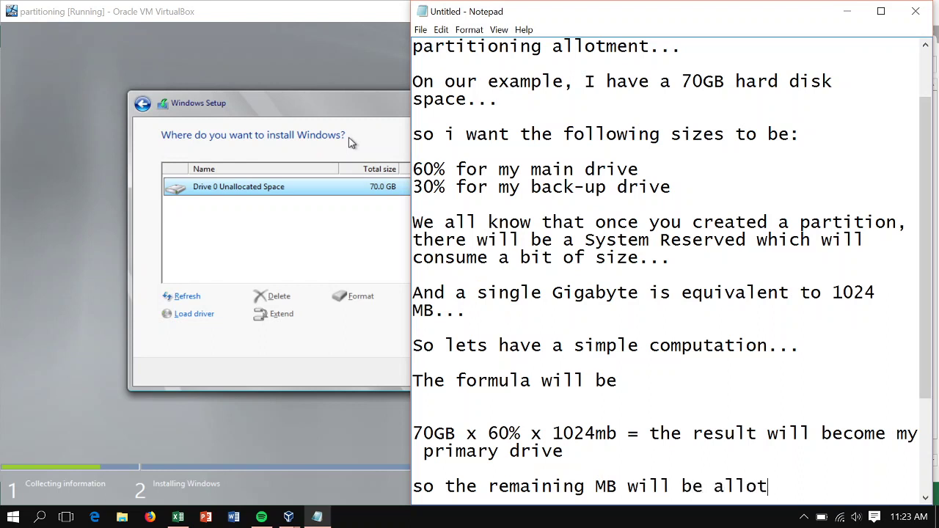
pyautogui.write('ed for my ')
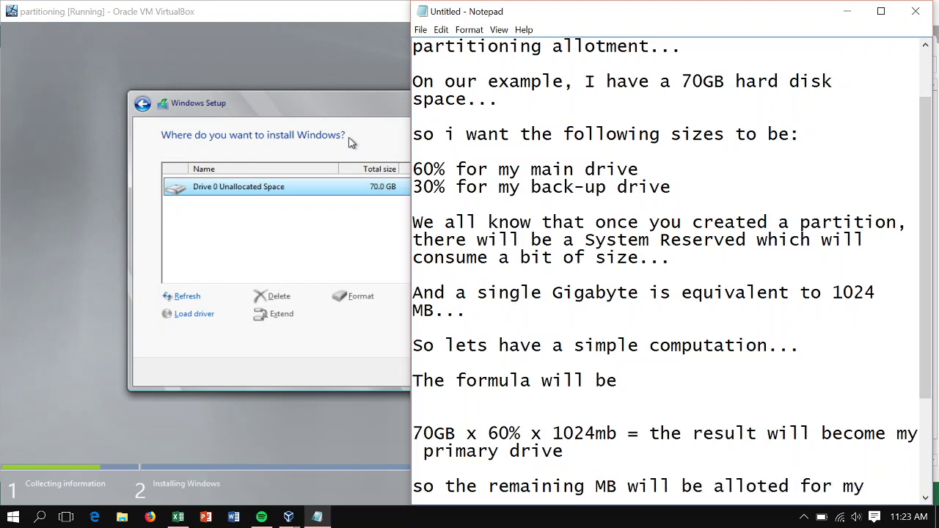
pyautogui.write('second')
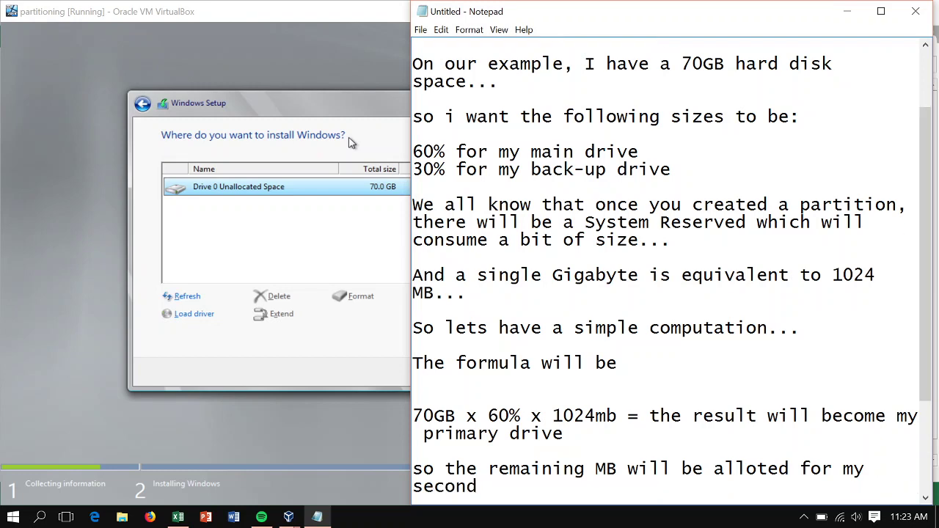
pyautogui.write('ary drive....')
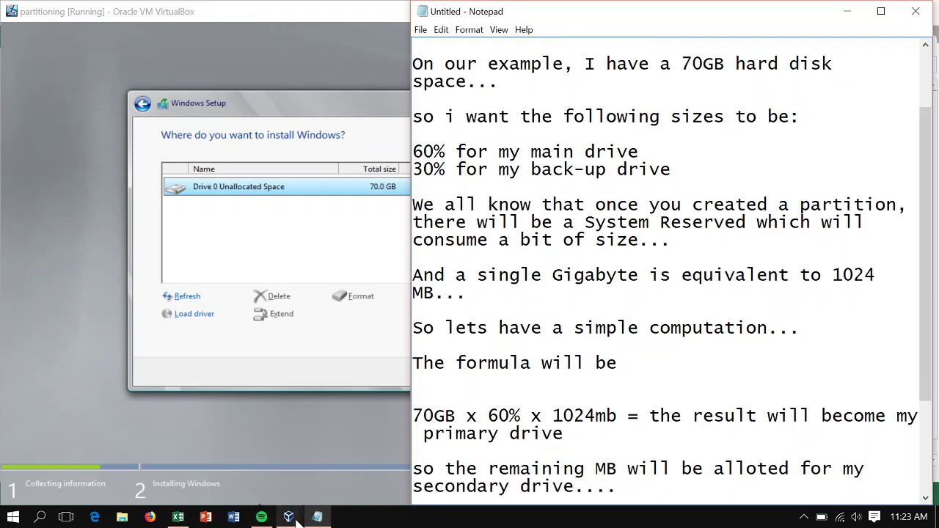
# - Switch to the Excel workbook and examine the partition 1 row, including the formula behind its partition size
pyautogui.click(178, 518)
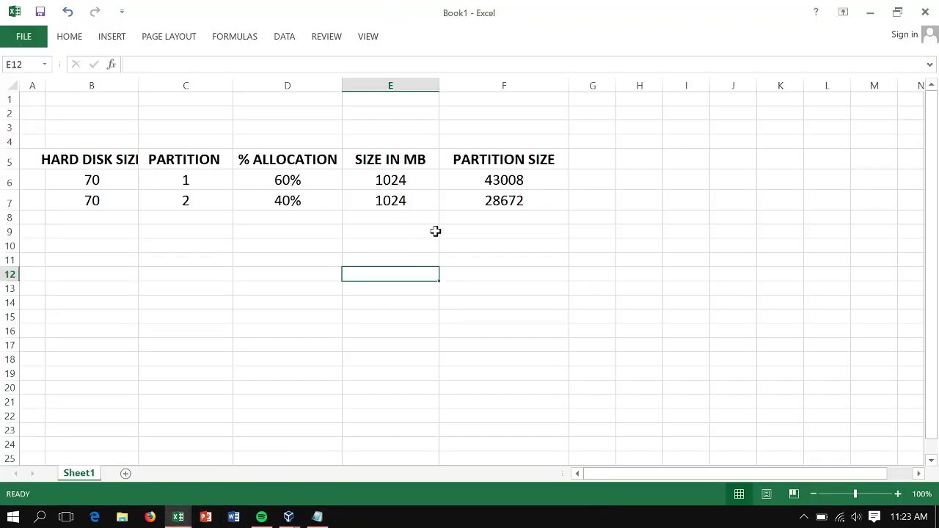
pyautogui.click(462, 200)
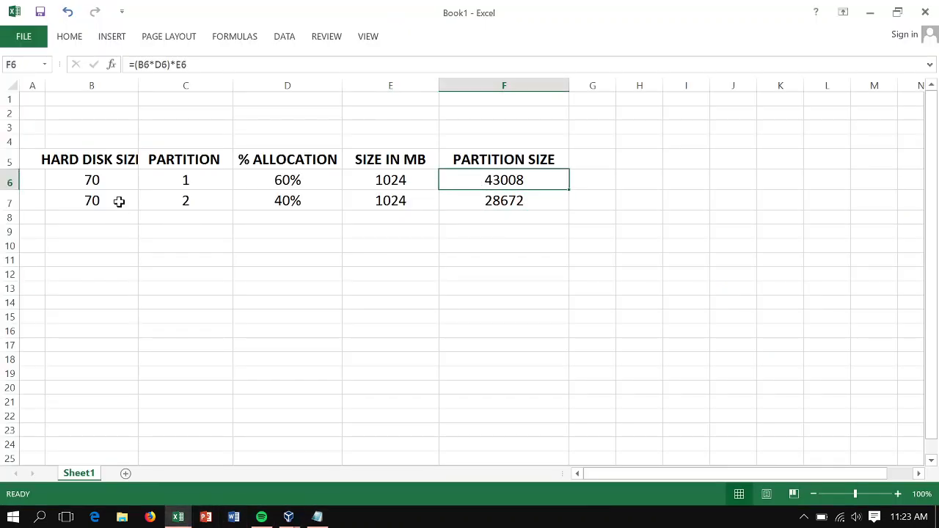
pyautogui.moveTo(76, 186); pyautogui.dragTo(543, 177)
pyautogui.click(97, 182)
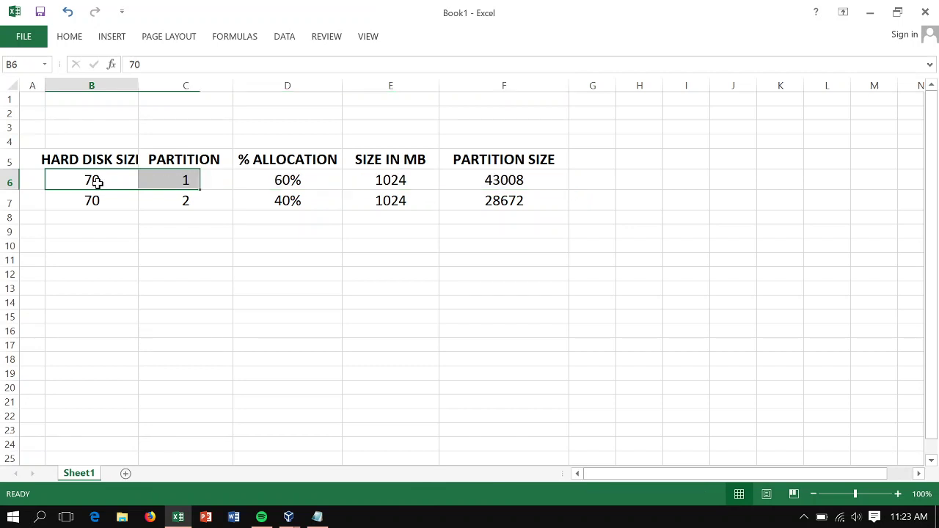
pyautogui.moveTo(97, 182)
pyautogui.mouseDown()
pyautogui.moveTo(101, 199)
pyautogui.moveTo(100, 189)
pyautogui.mouseUp()
pyautogui.click(93, 176)
pyautogui.click(510, 183)
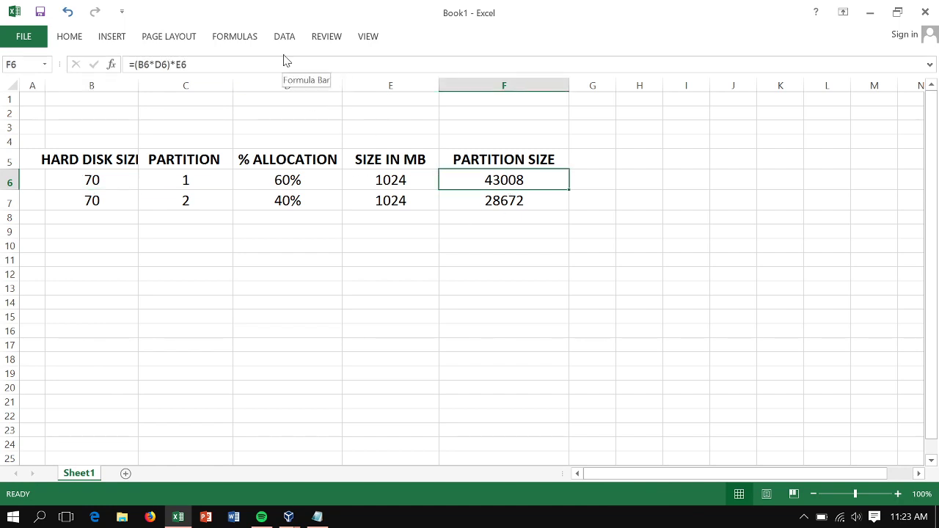
# - Enter the note "So my main drive will be 43008" in cell G6, beside the first partition size
pyautogui.click(594, 176)
pyautogui.press('BackSpace')
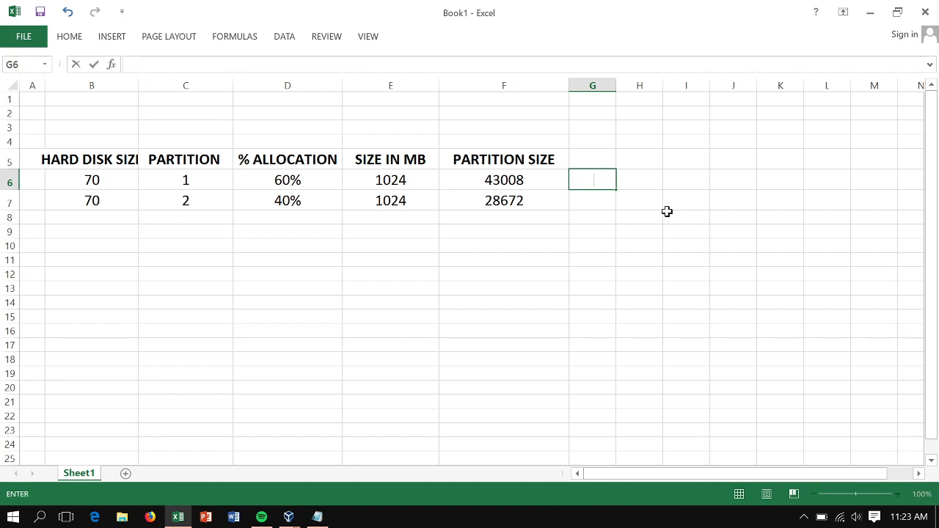
pyautogui.write('So my  main drive w')
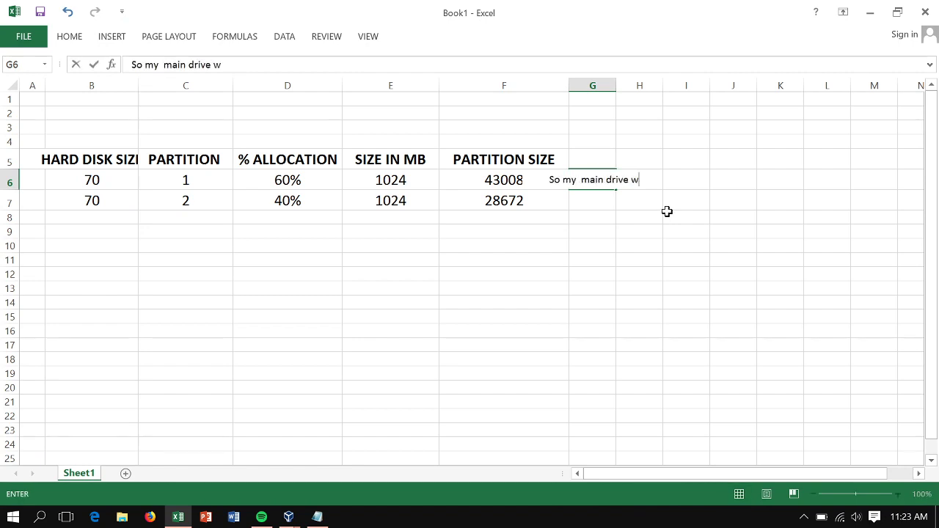
pyautogui.write('ill be')
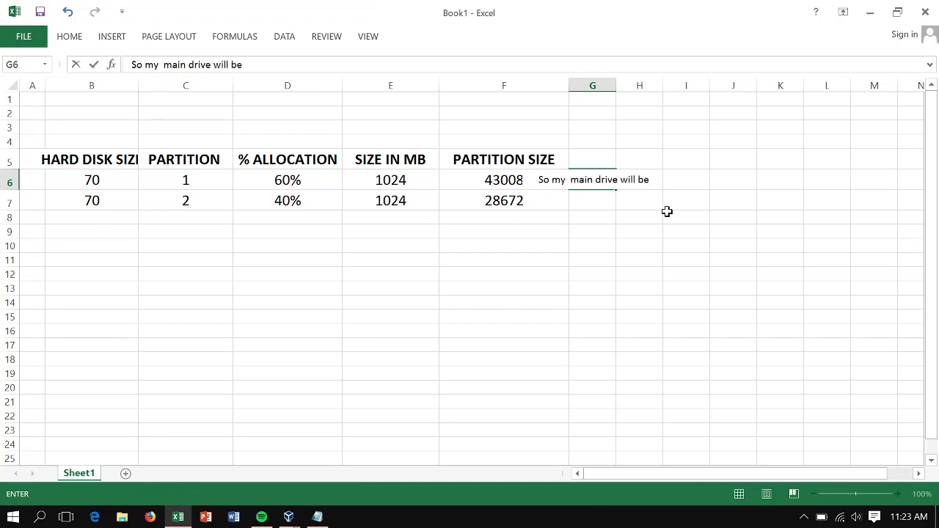
pyautogui.write(' 43')
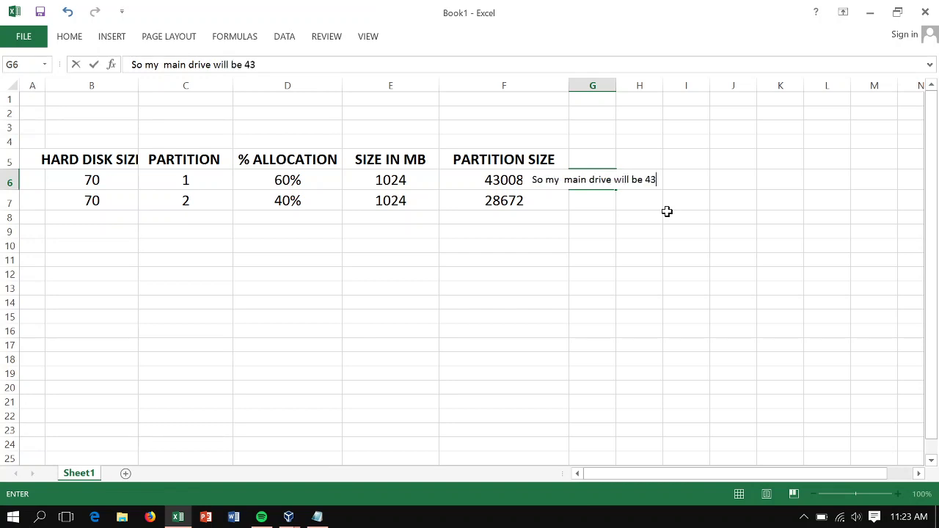
pyautogui.write('008')
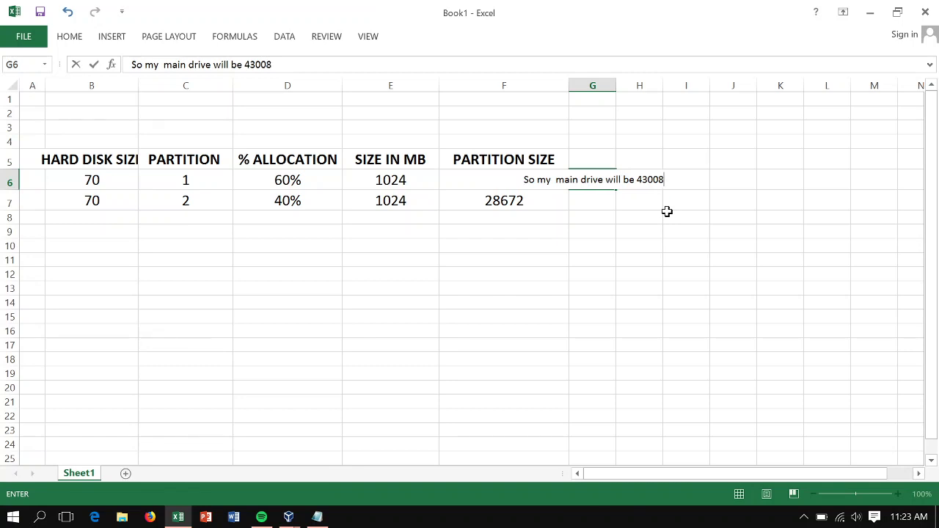
pyautogui.press('Return')
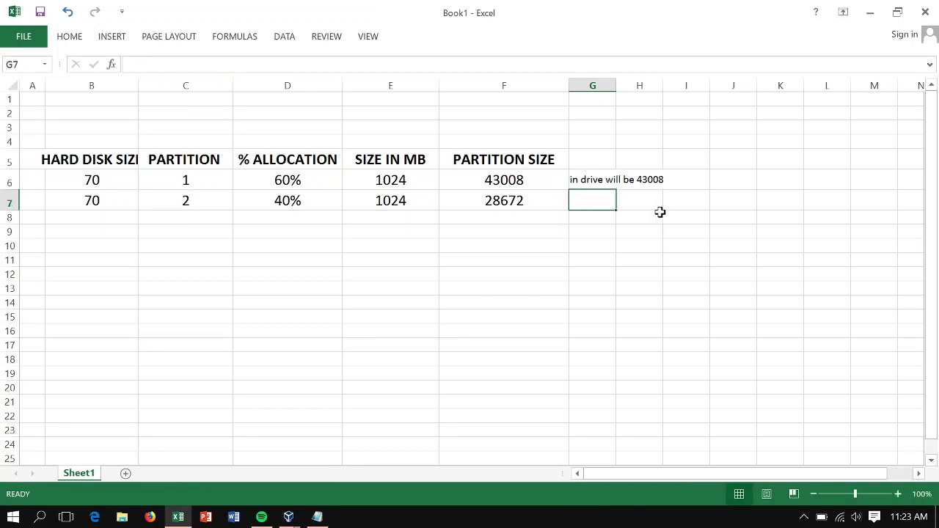
# - Replace the note in cell G6 with the label "main drive"
pyautogui.click(593, 180)
pyautogui.press('Delete')
pyautogui.moveTo(525, 183); pyautogui.dragTo(154, 180)
pyautogui.click(601, 179)
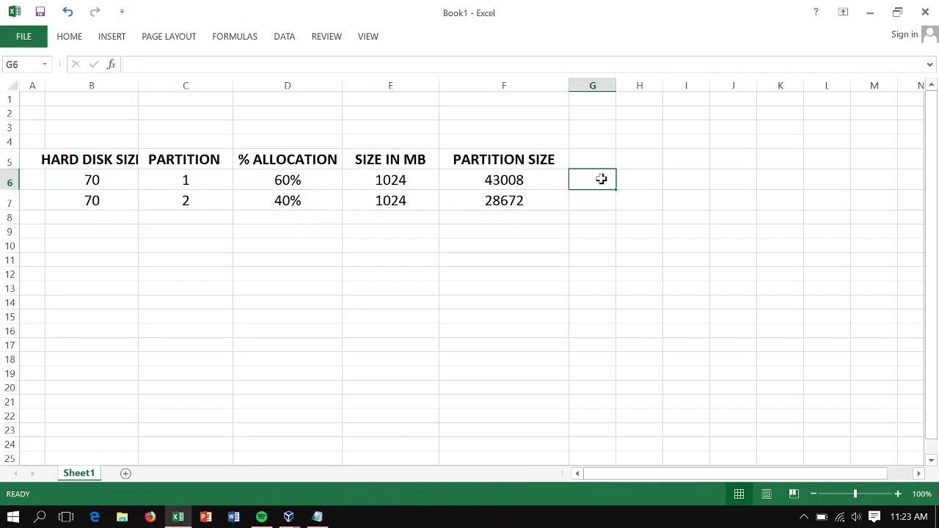
pyautogui.write('main drive')
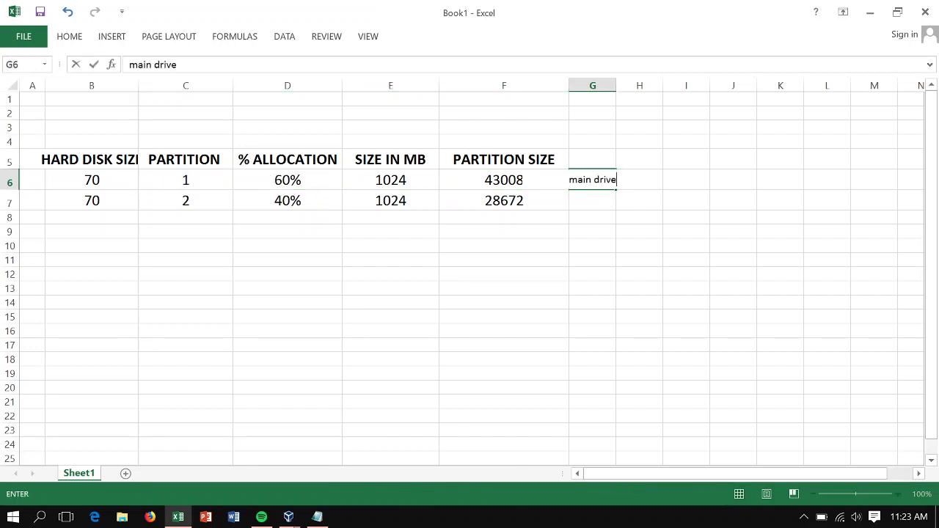
pyautogui.click(587, 218)
# - Shrink the workbook window to check the partition sizes, minimize it and switch to Windows Setup in VirtualBox
pyautogui.click(898, 12)
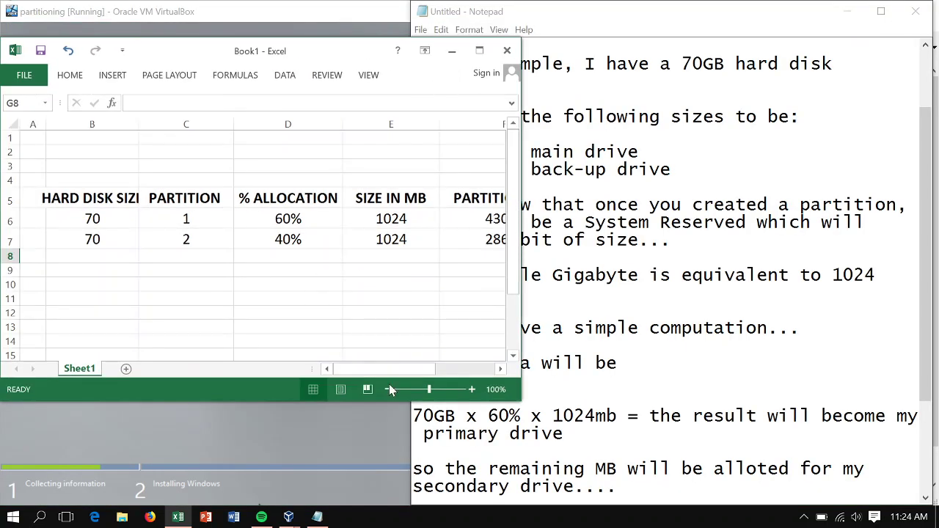
pyautogui.moveTo(434, 372); pyautogui.dragTo(487, 342)
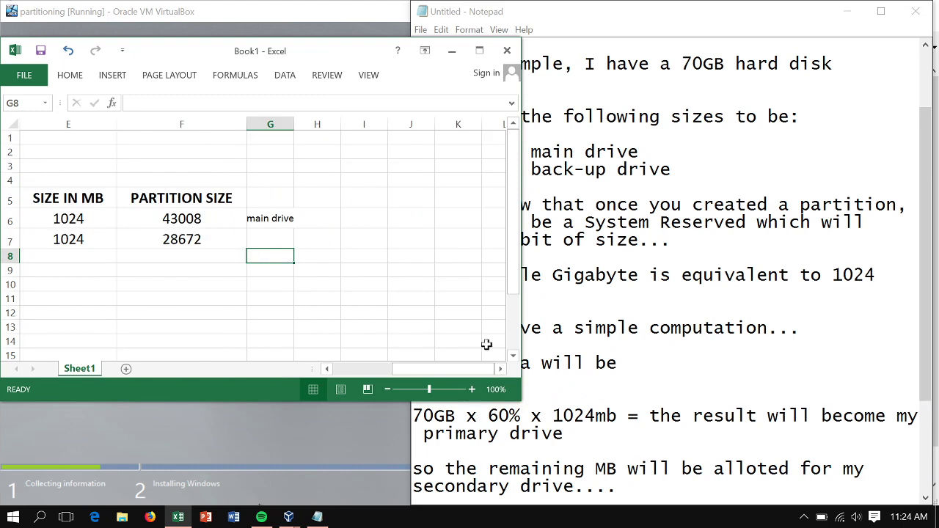
pyautogui.click(452, 51)
pyautogui.click(386, 94)
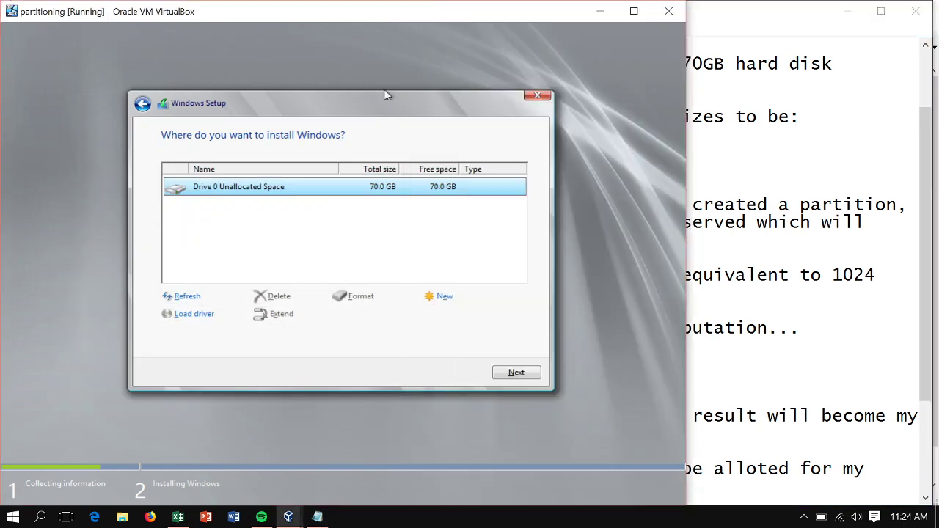
# - Create a 43008 MB partition in the Drive 0 unallocated space and format the resulting Drive 0 Partition 2
pyautogui.click(444, 297)
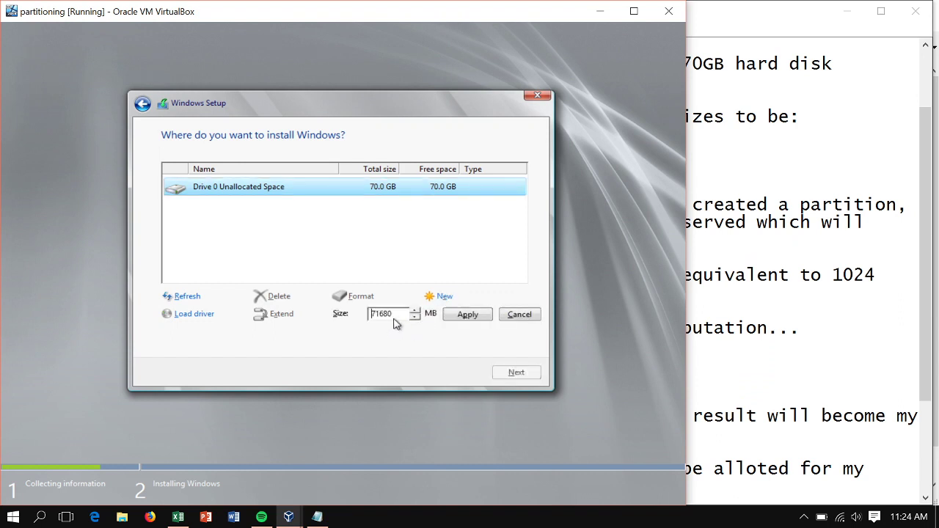
pyautogui.press('BackSpace')
pyautogui.press('BackSpace')
pyautogui.press('BackSpace')
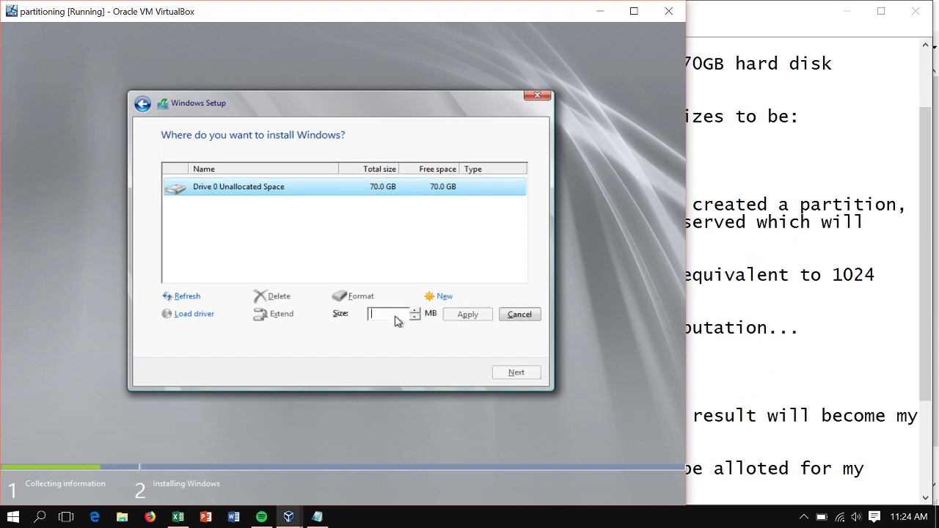
pyautogui.write('43008')
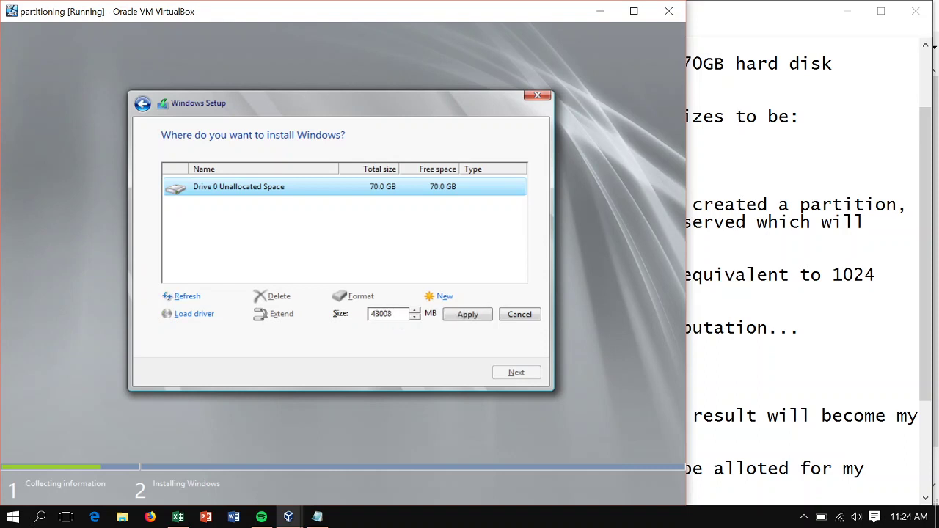
pyautogui.click(458, 314)
pyautogui.click(449, 316)
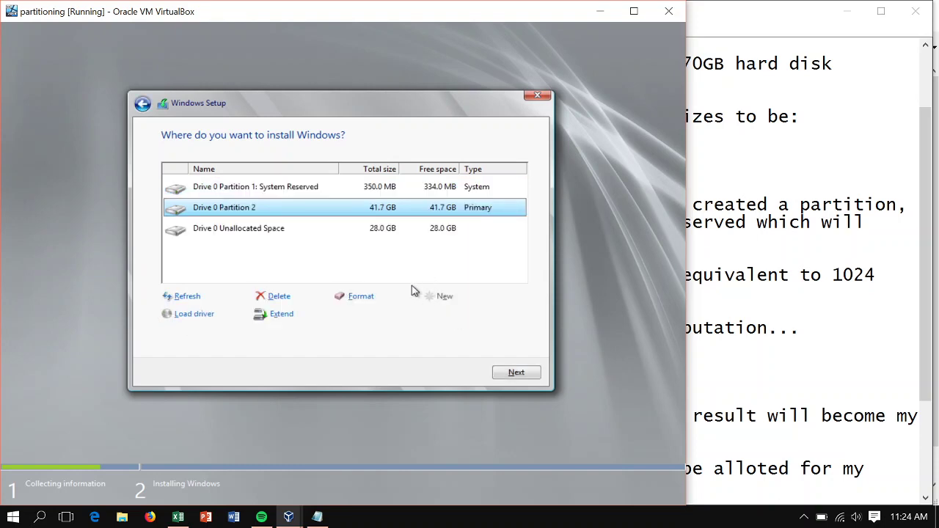
pyautogui.click(360, 297)
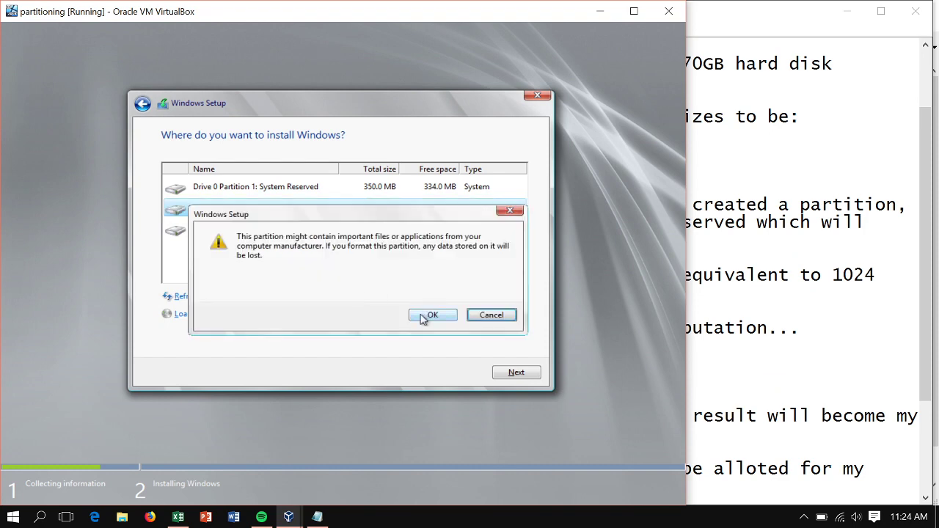
pyautogui.click(423, 316)
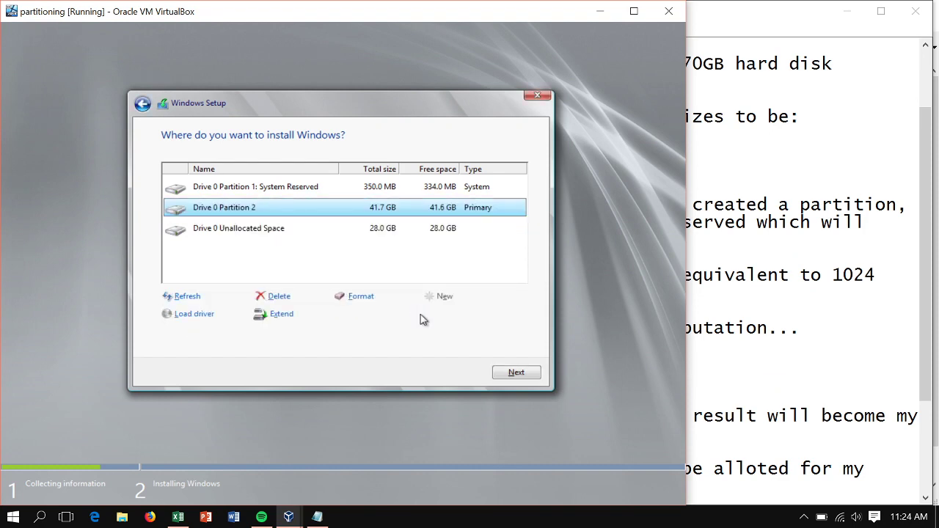
# - Create and format a partition using all the remaining unallocated space, 28671 MB, and select Drive 0 Partition 2
pyautogui.click(388, 235)
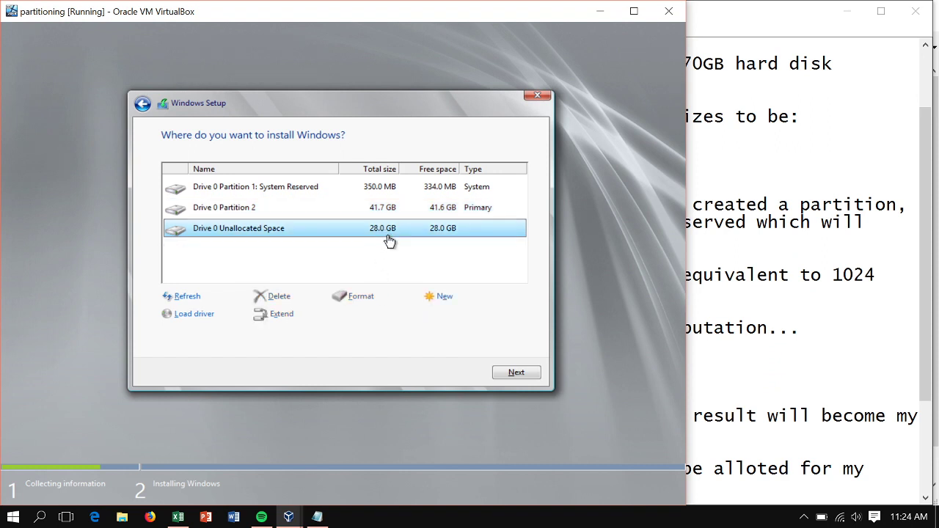
pyautogui.click(445, 301)
pyautogui.click(461, 317)
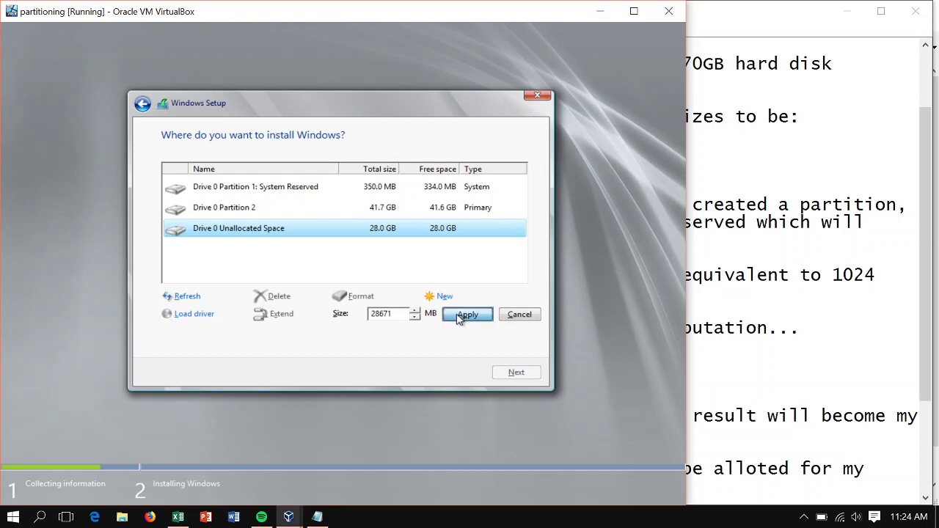
pyautogui.click(363, 298)
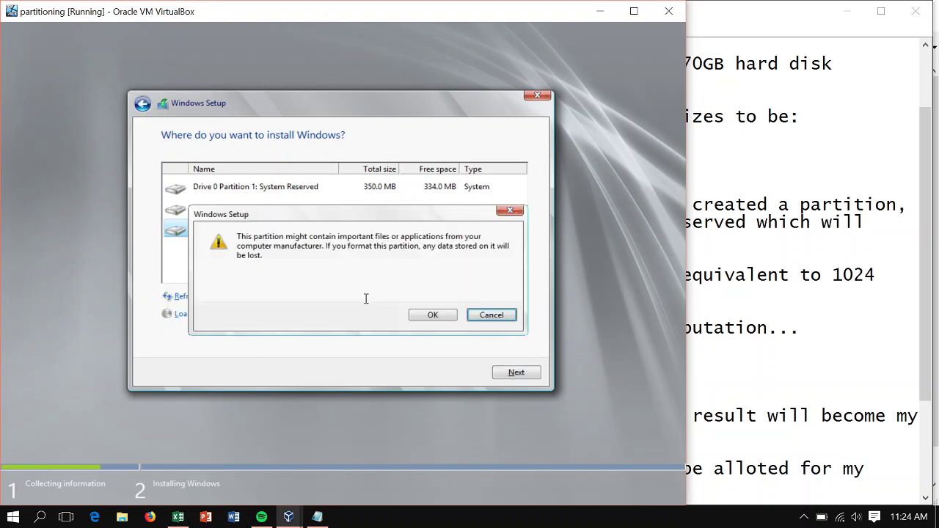
pyautogui.click(436, 316)
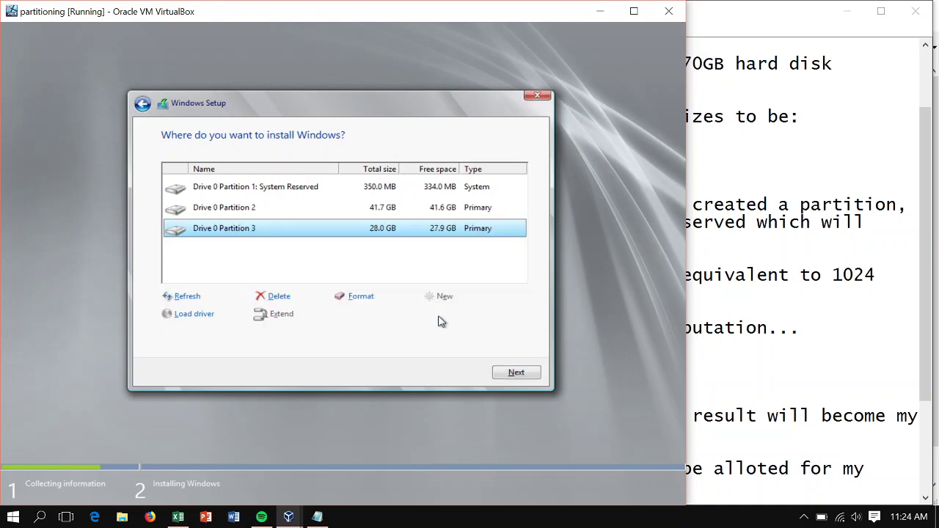
pyautogui.click(248, 215)
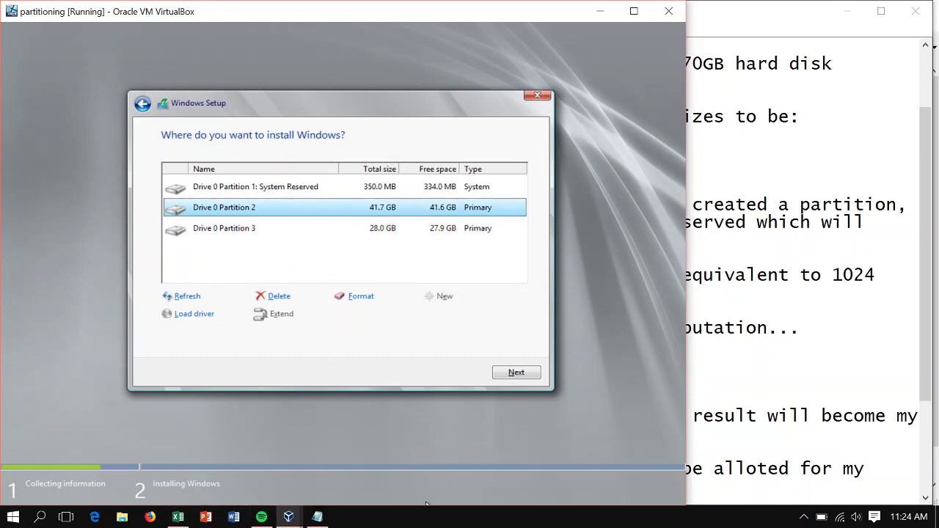
# - Switch to Notepad and add, below the existing notes, the line "So this is how we compute our partitioning sizes..."
pyautogui.click(317, 517)
pyautogui.press('Return')
pyautogui.press('Return')
pyautogui.press('Return')
pyautogui.press('Return')
pyautogui.press('Return')
pyautogui.press('Return')
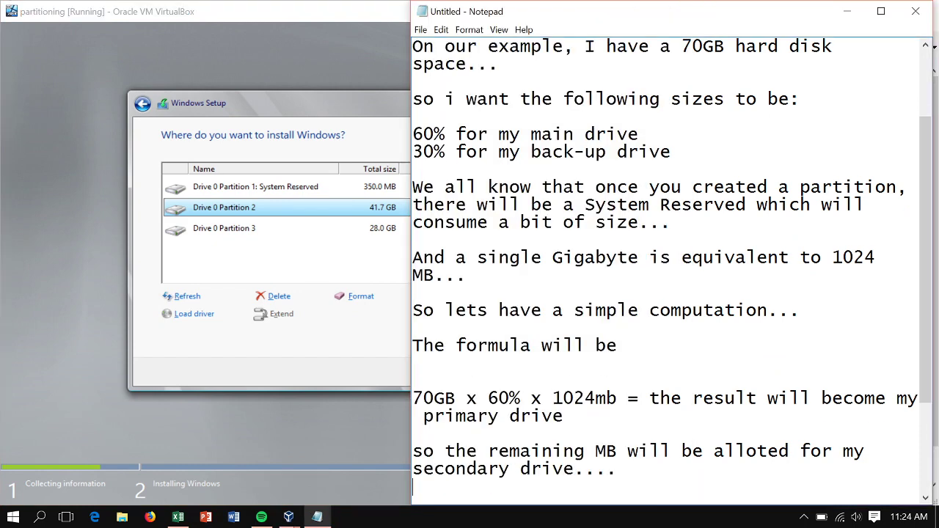
pyautogui.write('S')
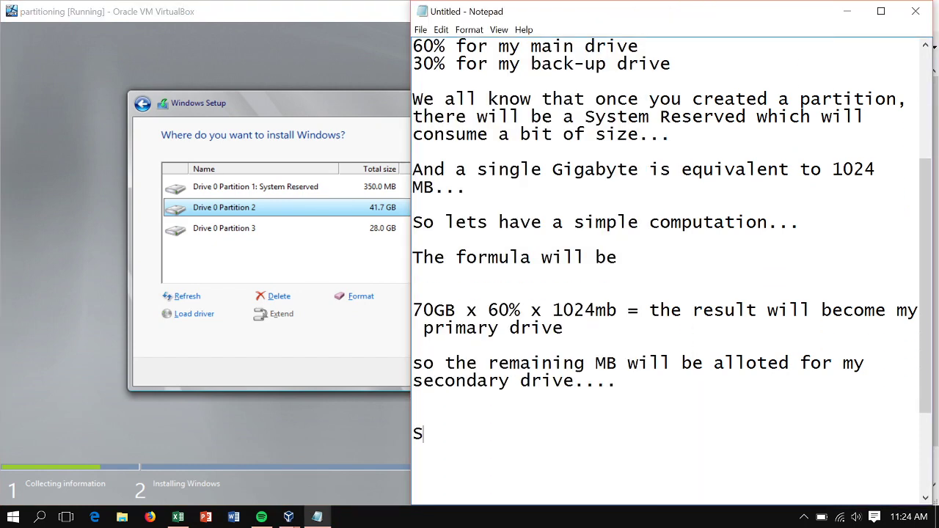
pyautogui.write('o this is how we')
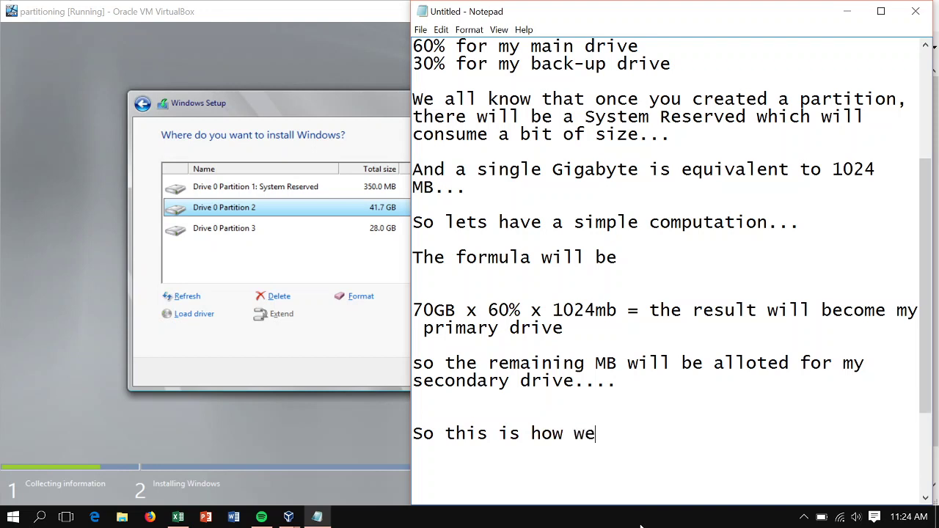
pyautogui.write(' compute')
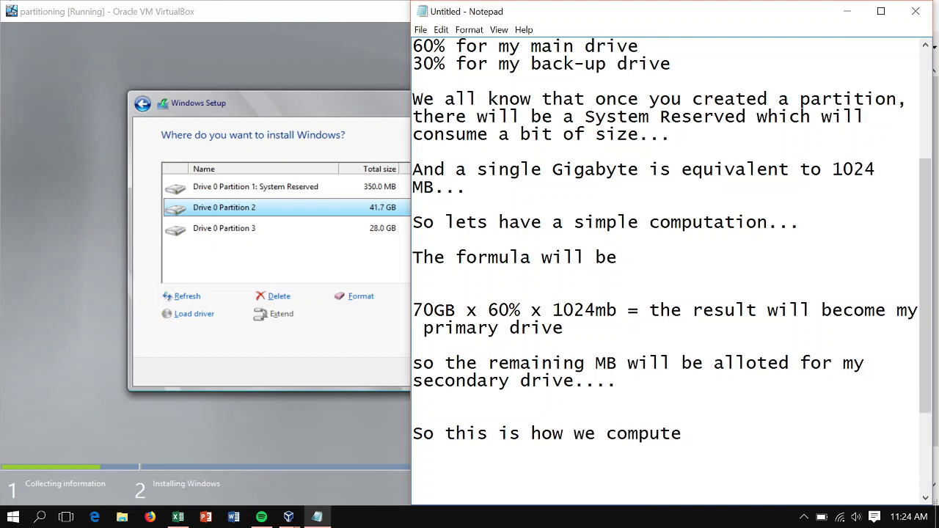
pyautogui.write(' our partitionin')
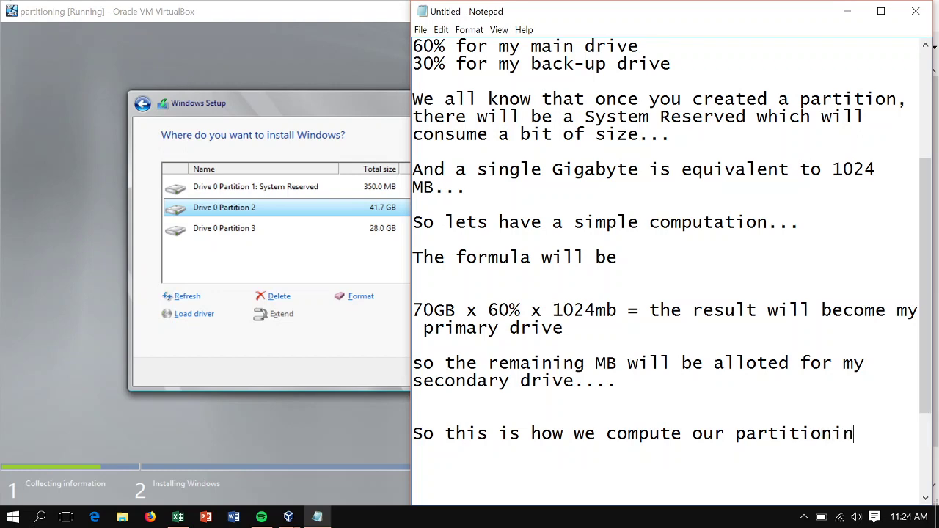
pyautogui.write('g sizes.')
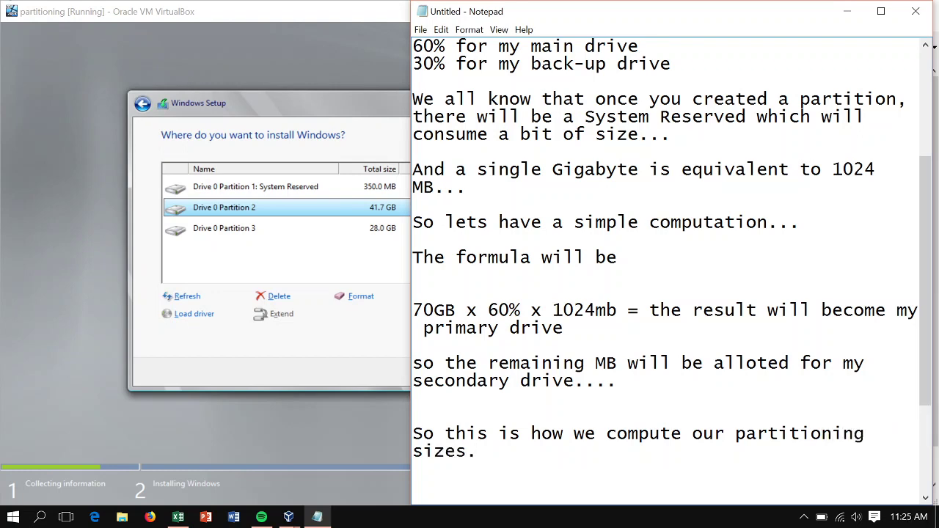
pyautogui.write('..')
# - Add a new paragraph reading "I hope you learned something from it..." at the end of the notes
pyautogui.press('Return')
pyautogui.press('Return')
pyautogui.write('I hope ')
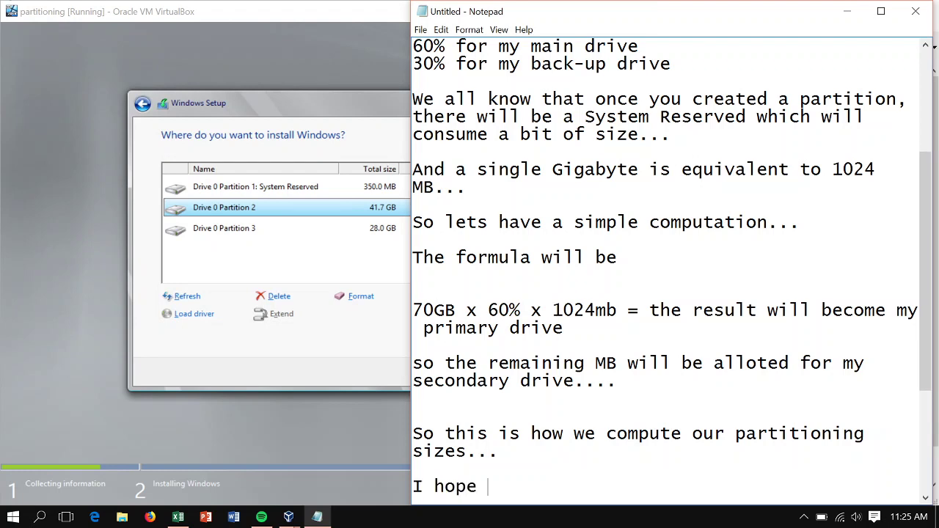
pyautogui.write('you learned ')
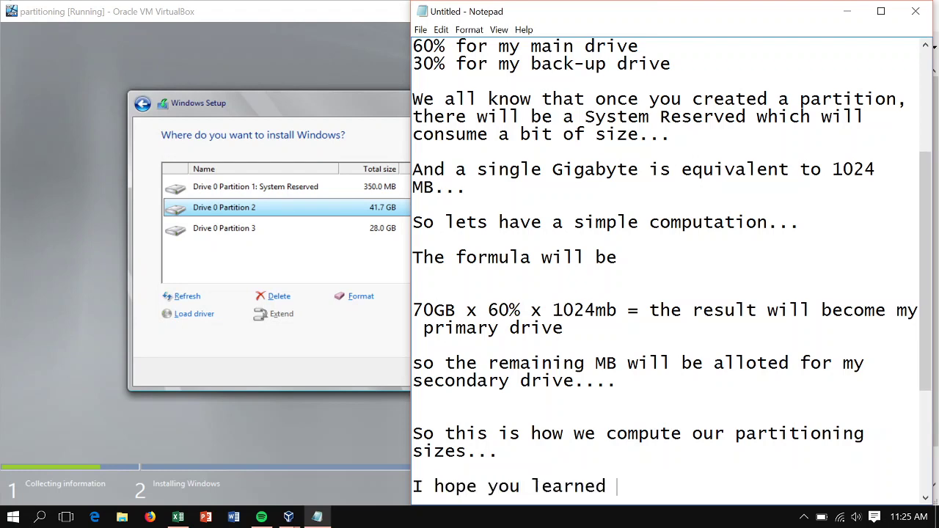
pyautogui.write('something from it')
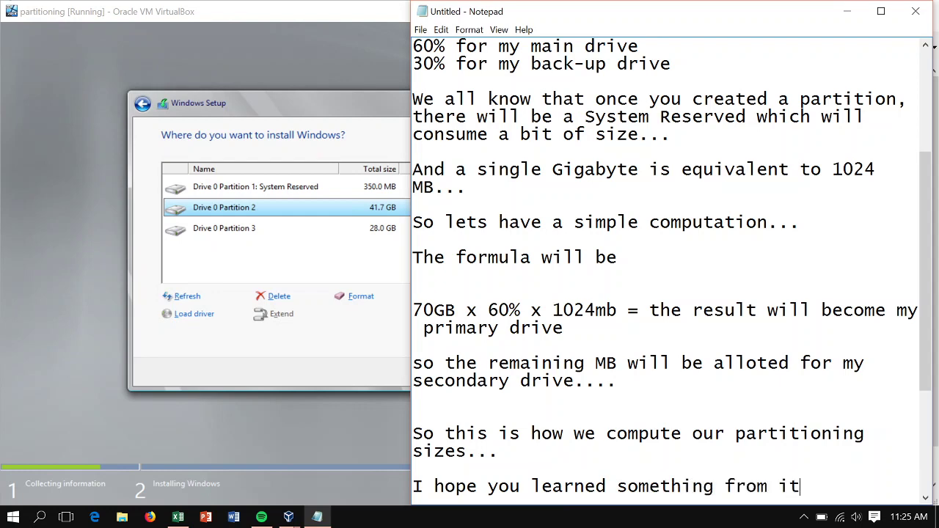
pyautogui.write('...')
# - Close the notes with a new paragraph reading "Thanks for watching... Please subscribe... :D"
pyautogui.press('Return')
pyautogui.press('Return')
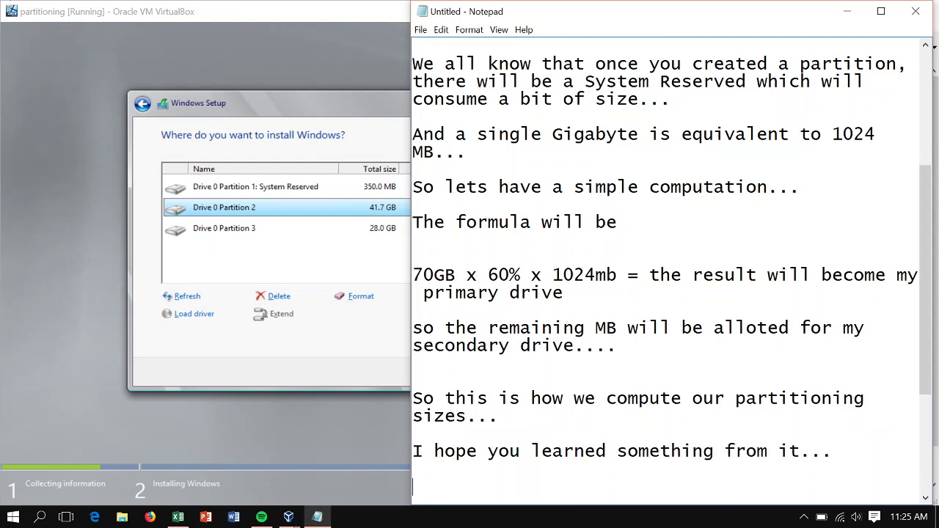
pyautogui.write('Thanks for ')
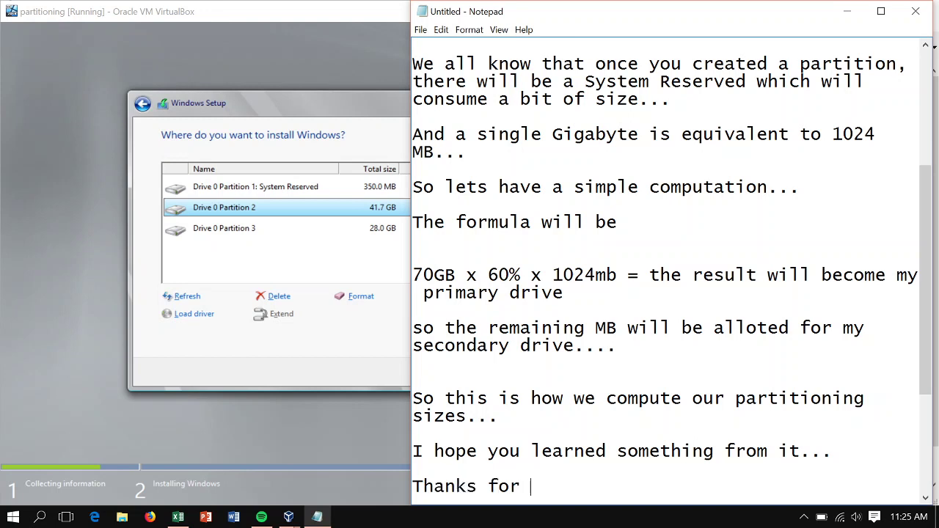
pyautogui.write('watching...')
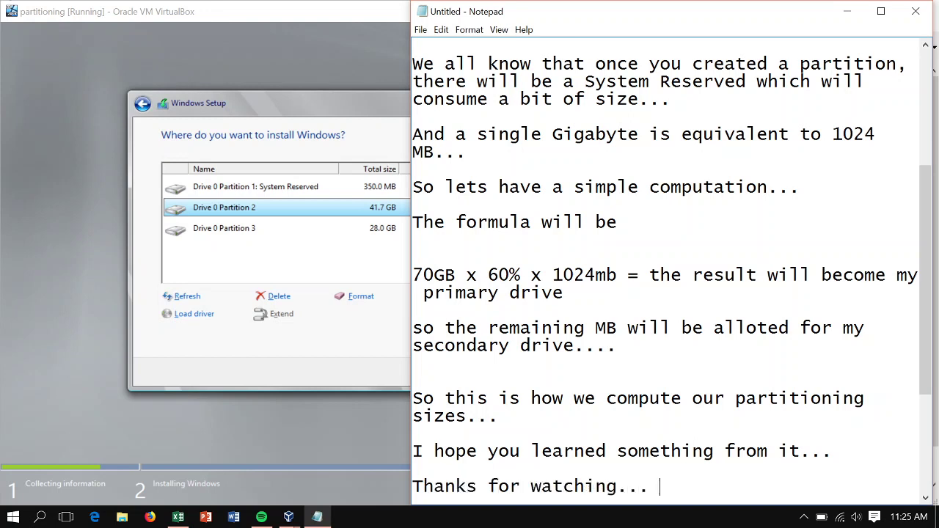
pyautogui.write(' Please subs')
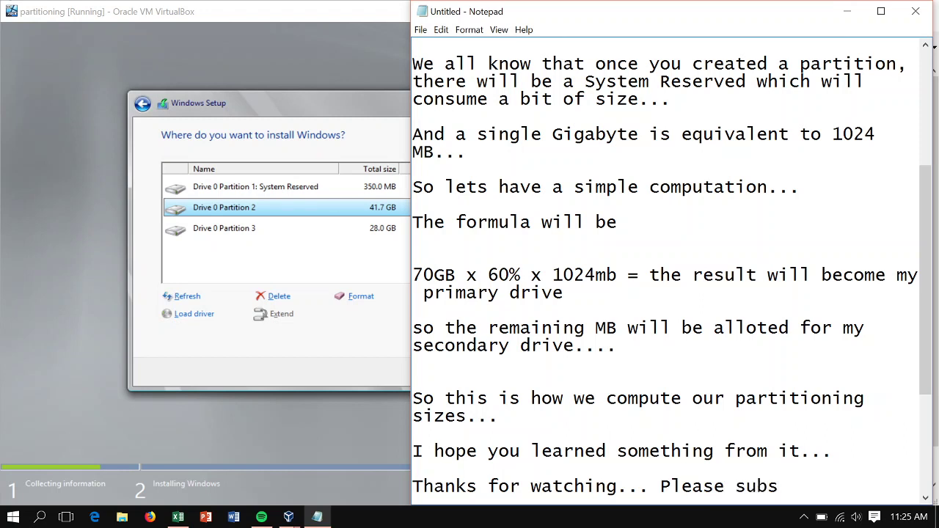
pyautogui.write('cribe... :D')
pyautogui.click(803, 518)
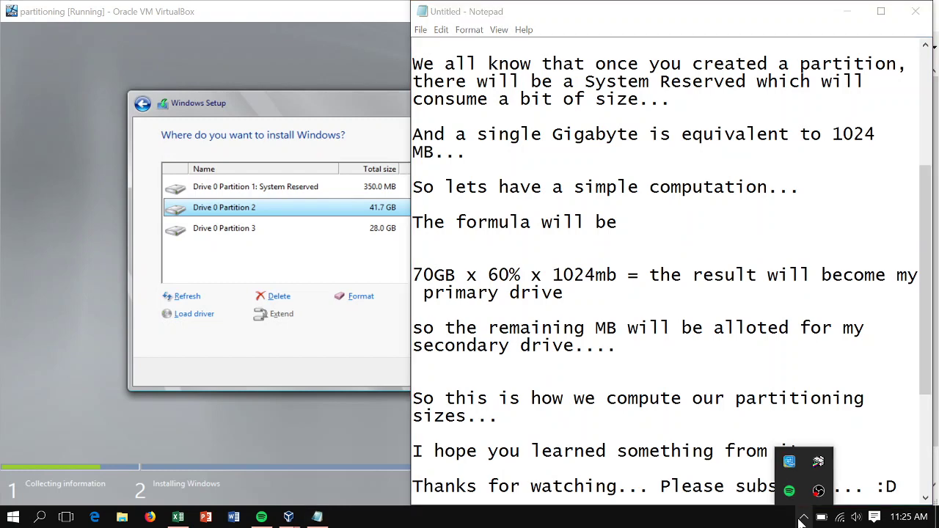